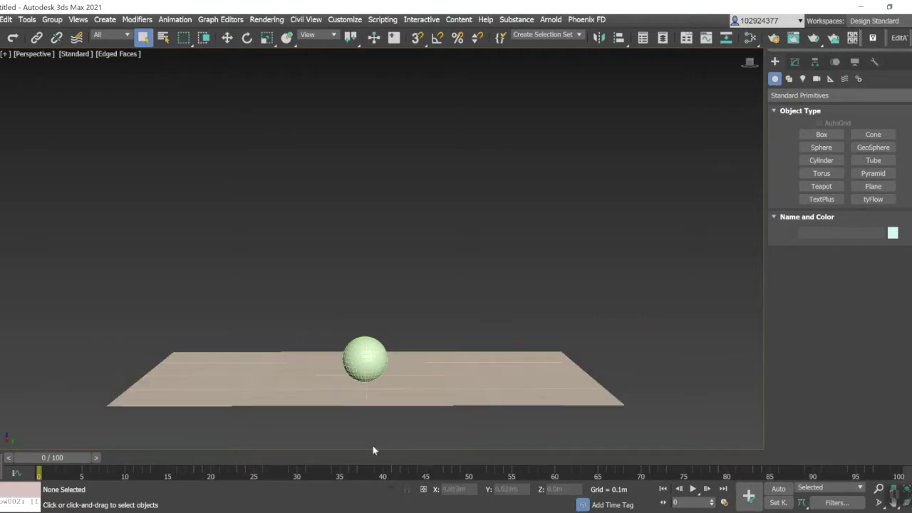
# Add two XForm modifiers on top of the sphere in its modifier stack
pyautogui.click(365, 365)
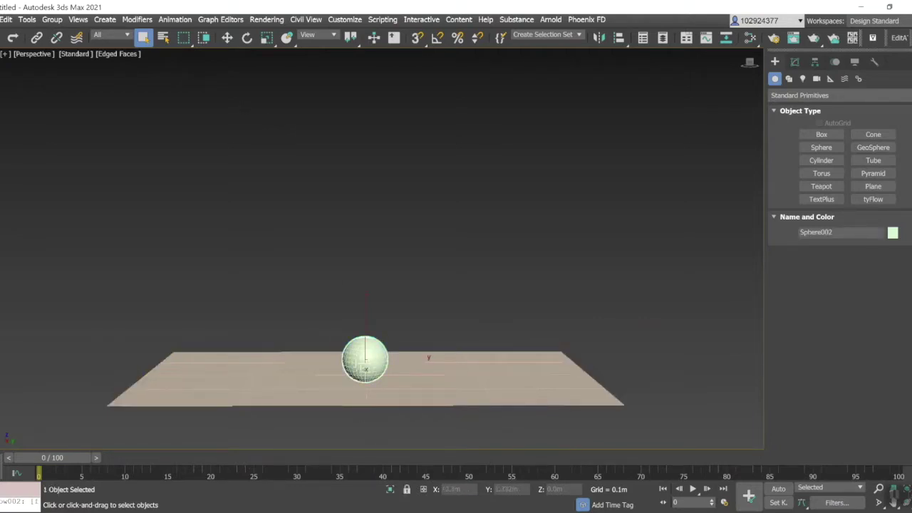
pyautogui.click(794, 62)
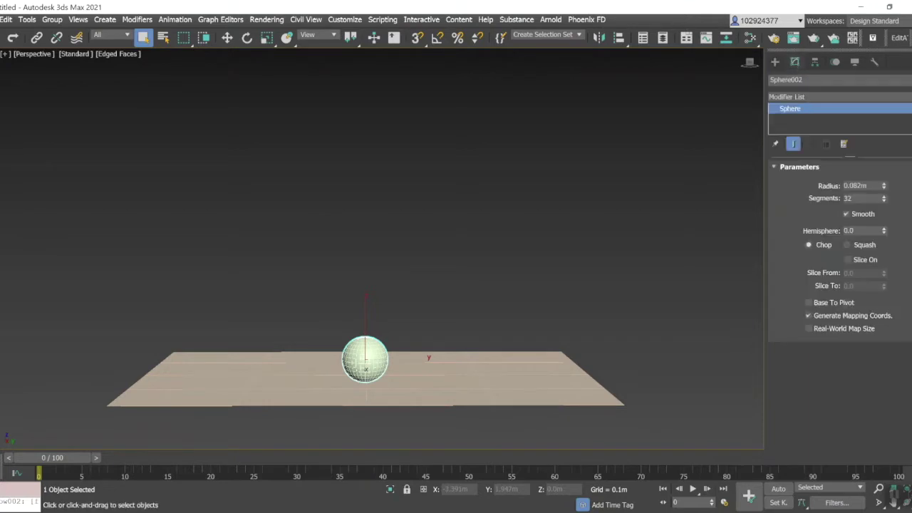
pyautogui.click(839, 96)
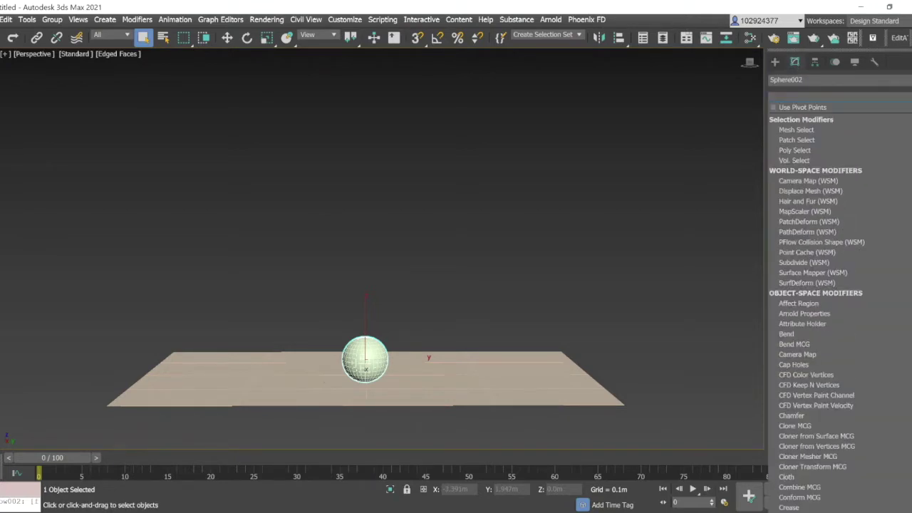
pyautogui.scroll(-15, 819, 356)
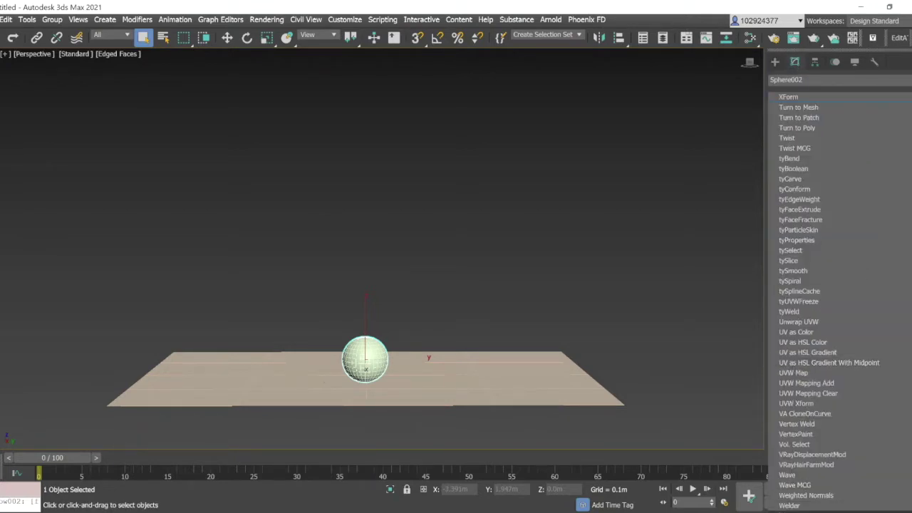
pyautogui.click(788, 97)
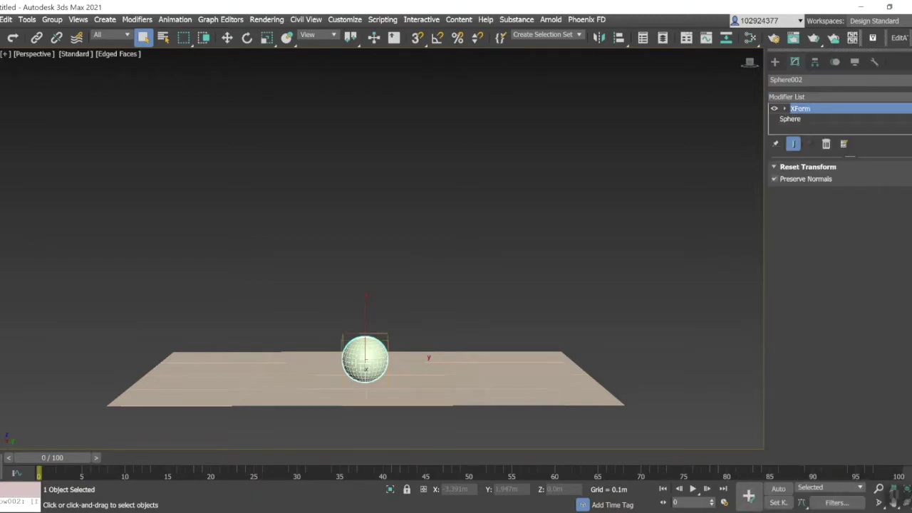
pyautogui.click(839, 96)
pyautogui.scroll(-15, 819, 321)
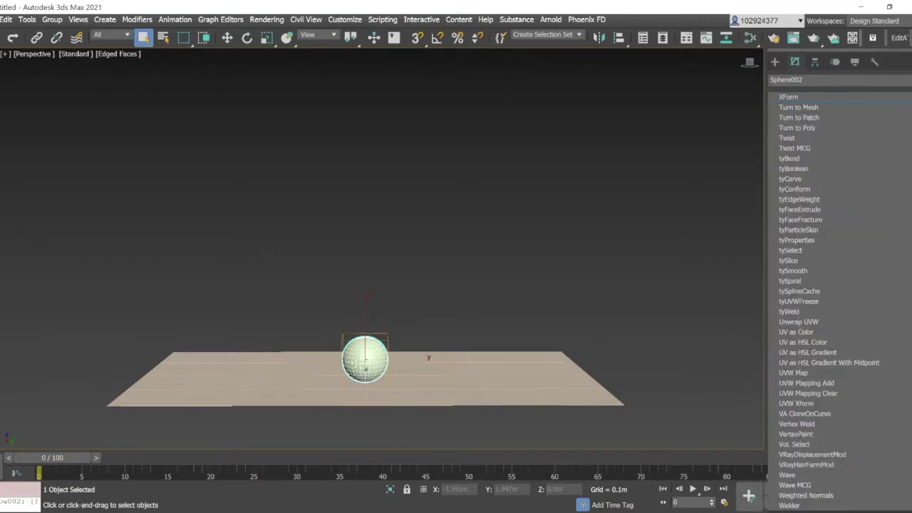
pyautogui.click(798, 494)
# Rename the sphere's lower XForm modifier to XForm-ROLL and the upper one to XForm-SCALE
pyautogui.rightClick(802, 119)
pyautogui.click(825, 123)
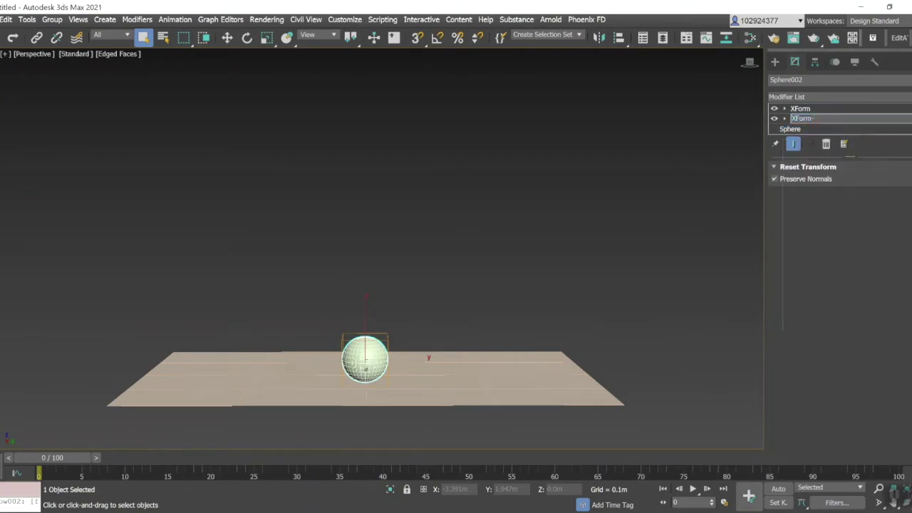
pyautogui.rightClick(815, 107)
pyautogui.click(819, 112)
pyautogui.click(817, 108)
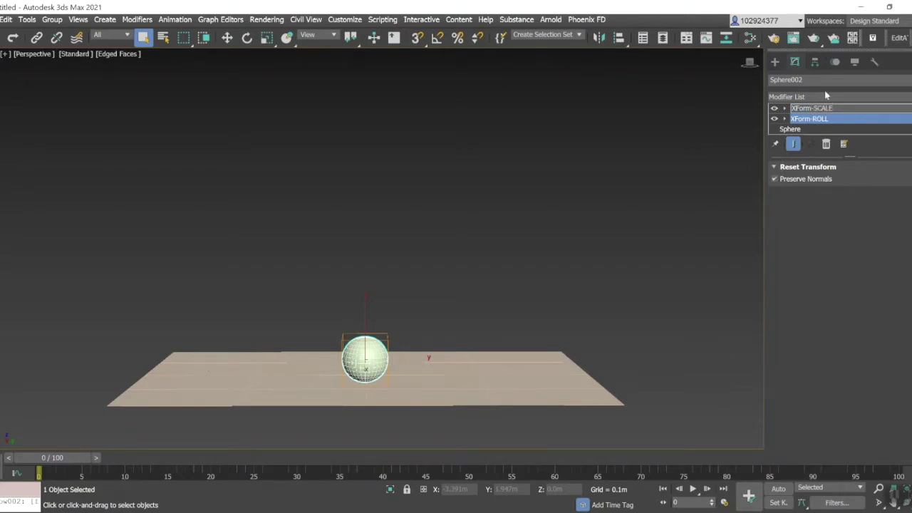
pyautogui.press('Return')
pyautogui.click(818, 109)
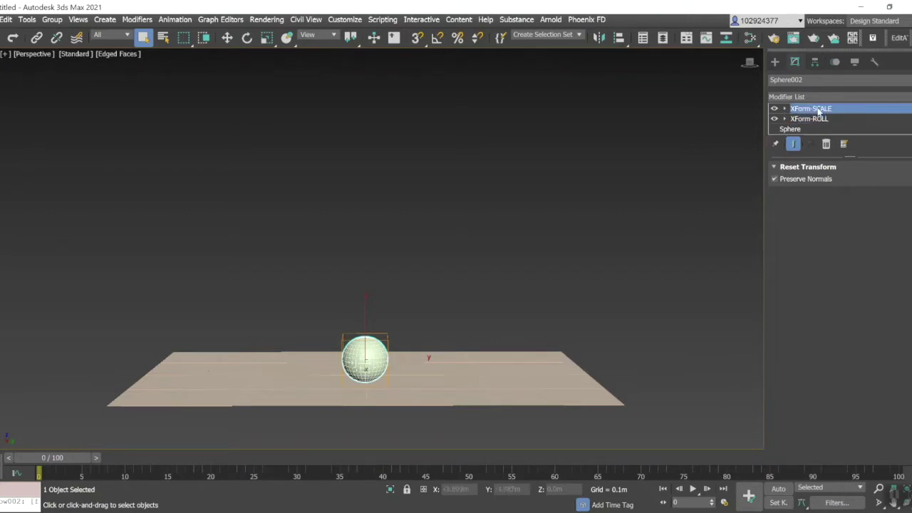
# Move the center of the XForm-SCALE modifier straight down to the sphere's base, at about Z 0.075 m
pyautogui.click(784, 109)
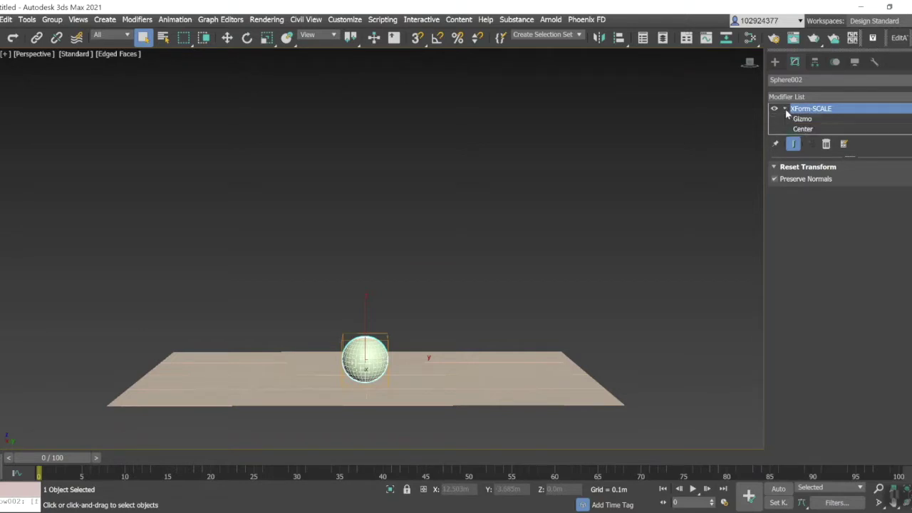
pyautogui.click(803, 129)
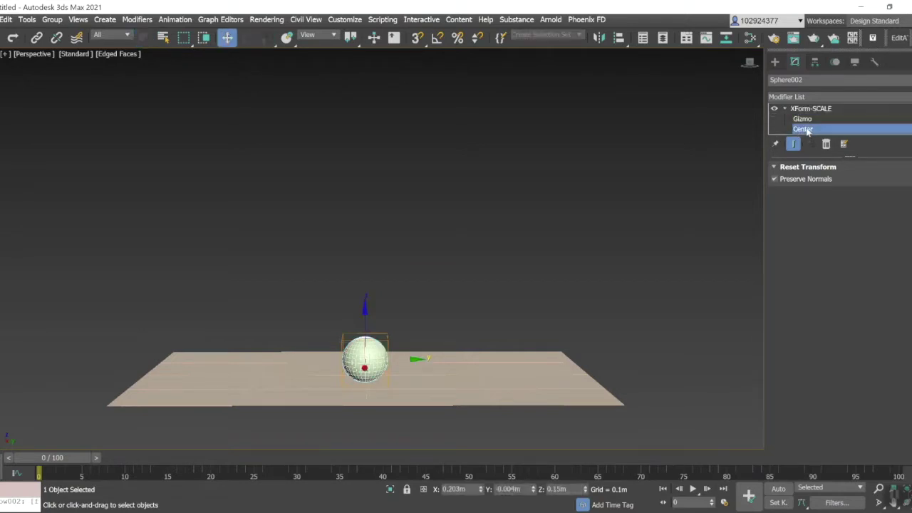
pyautogui.scroll(4, 345, 391)
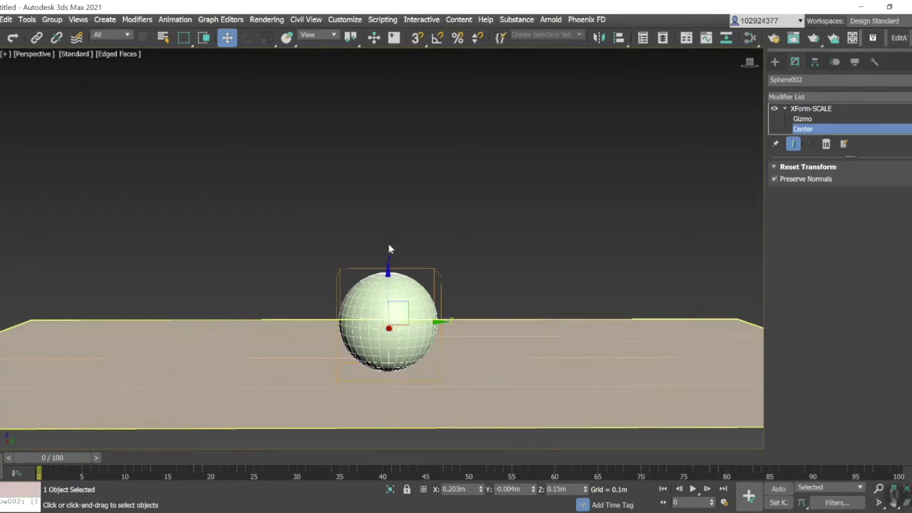
pyautogui.moveTo(387, 267); pyautogui.dragTo(391, 314)
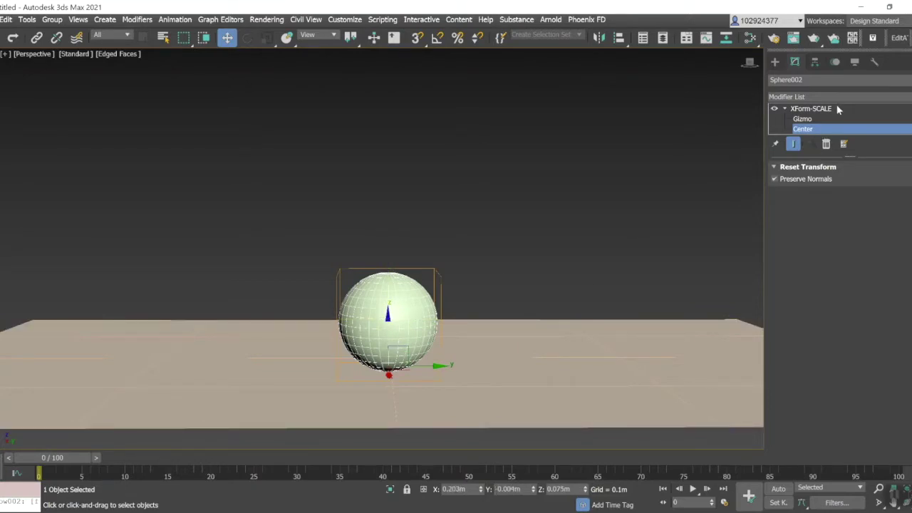
pyautogui.click(812, 109)
# Start wiring the sphere's transform Y Position to the X Rotation of its own XForm-ROLL gizmo
pyautogui.moveTo(440, 196); pyautogui.dragTo(435, 169, button='middle')
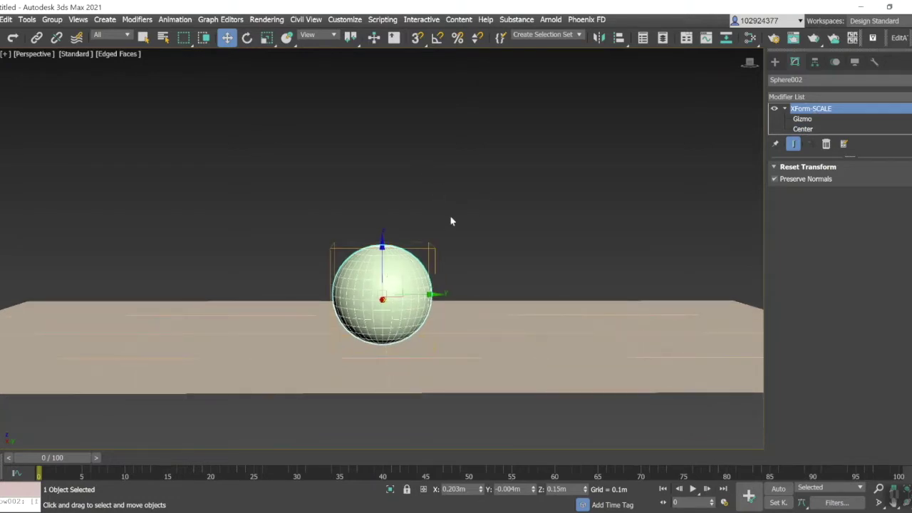
pyautogui.moveTo(479, 212); pyautogui.dragTo(480, 233, button='middle')
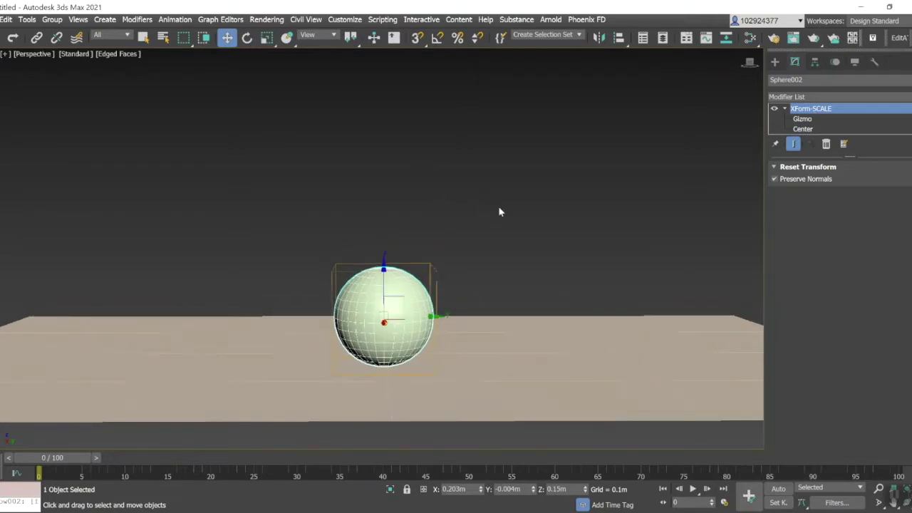
pyautogui.rightClick(408, 309)
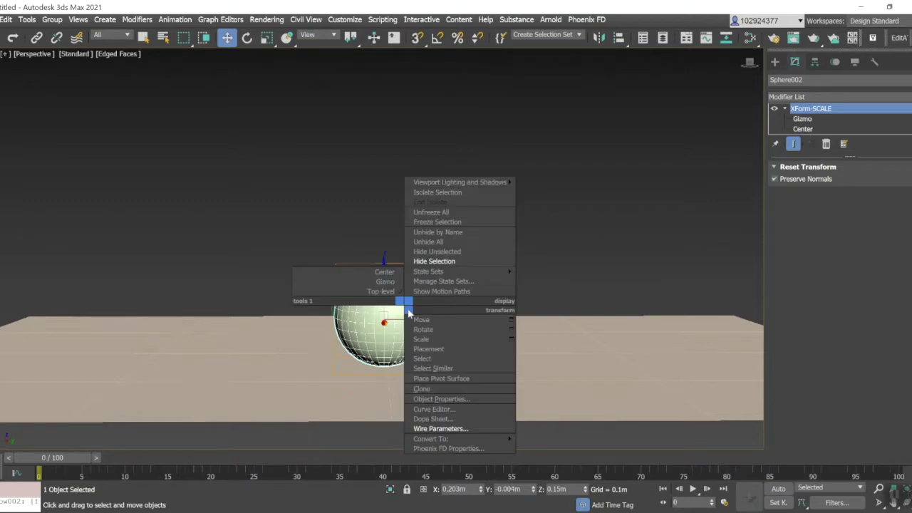
pyautogui.click(460, 428)
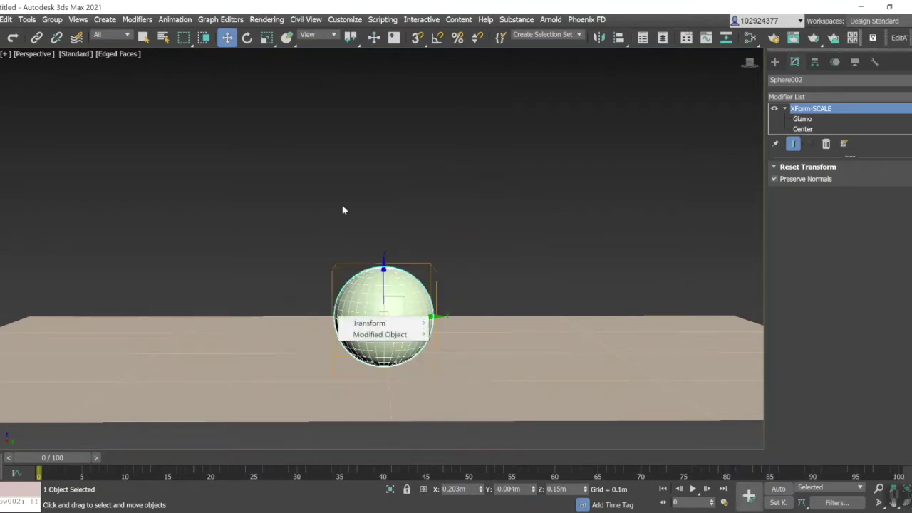
pyautogui.moveTo(399, 323)
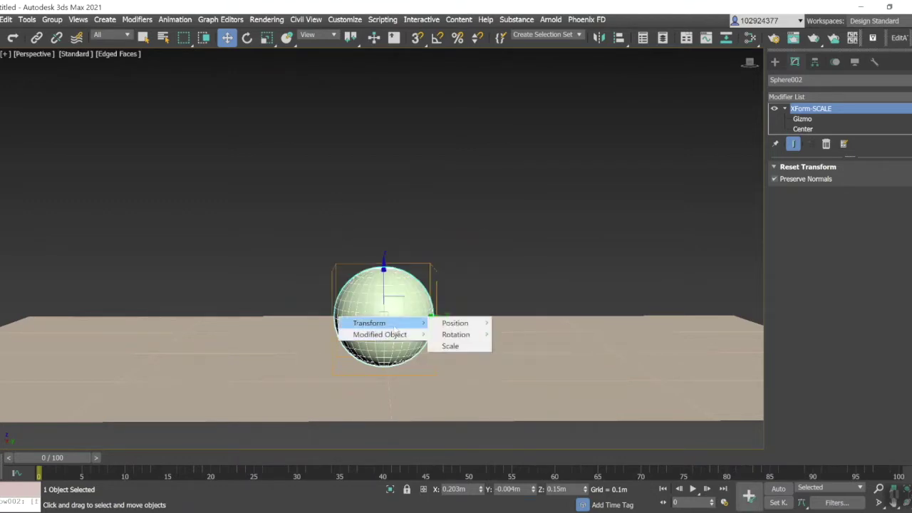
pyautogui.moveTo(473, 324)
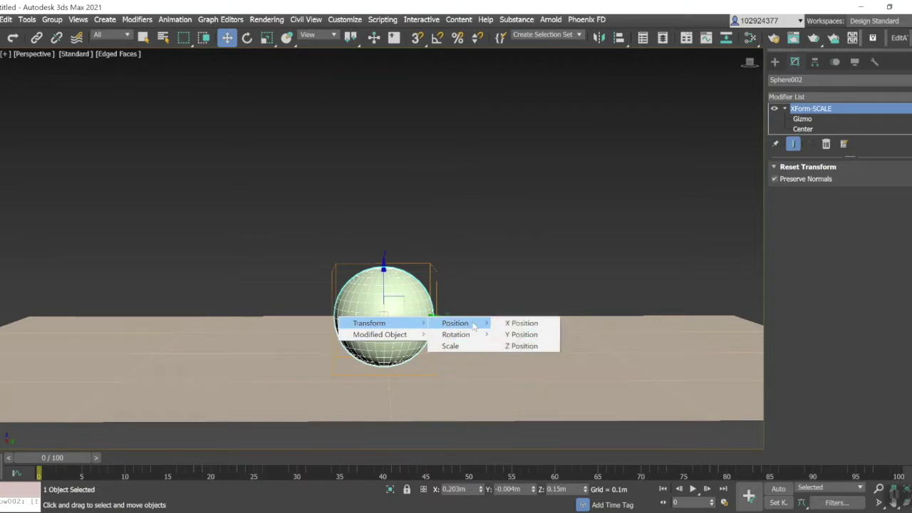
pyautogui.click(529, 334)
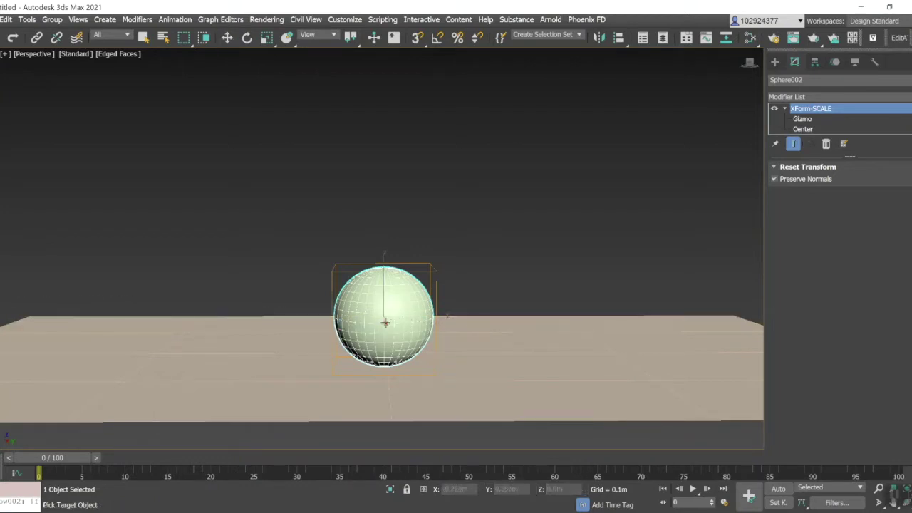
pyautogui.click(380, 315)
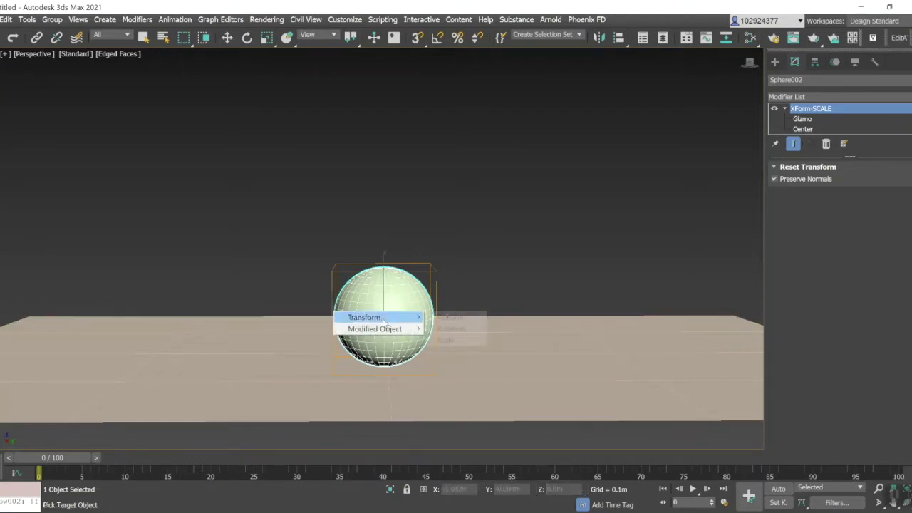
pyautogui.moveTo(377, 330)
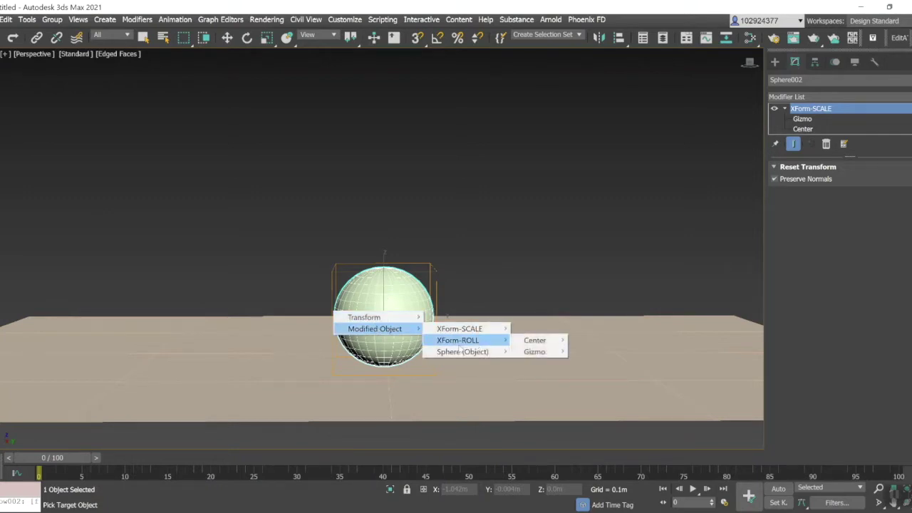
pyautogui.moveTo(554, 356)
pyautogui.moveTo(591, 364)
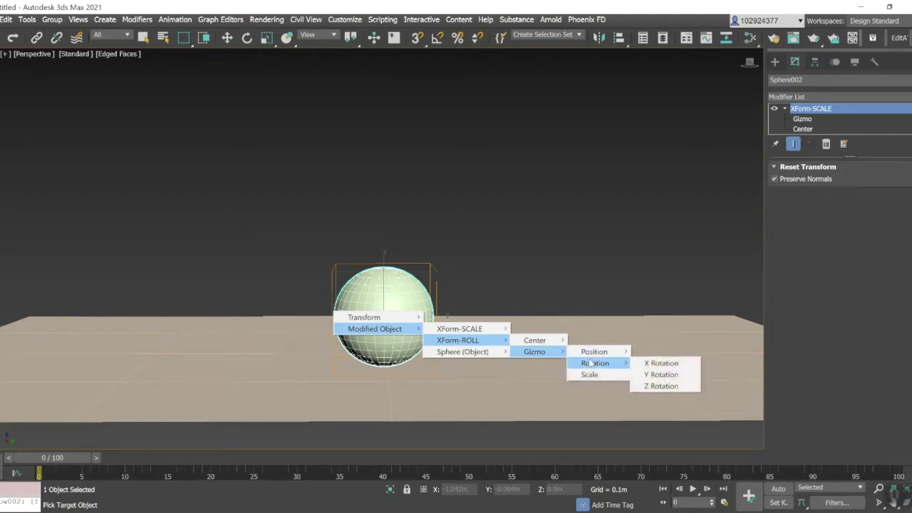
pyautogui.click(668, 363)
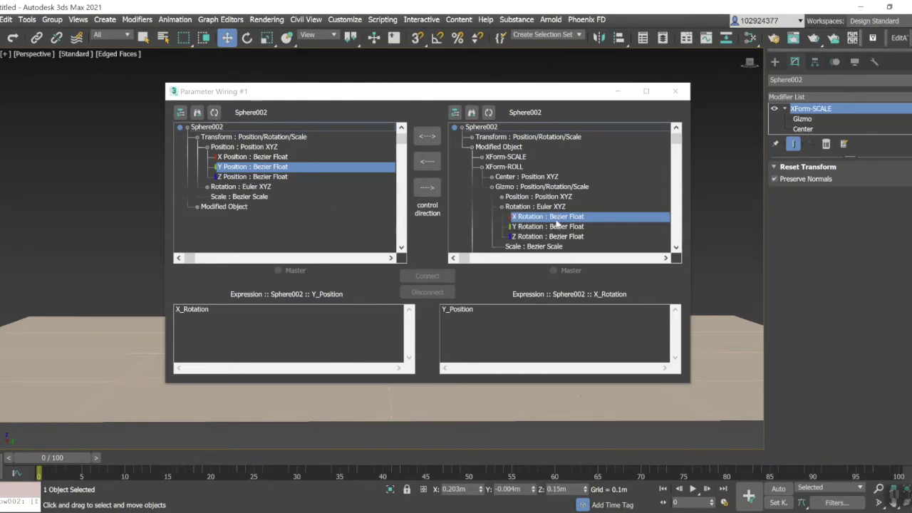
# Connect the wire one-way from Y Position to X Rotation with the expression -Y_Position/20, and close Parameter Wiring
pyautogui.click(428, 188)
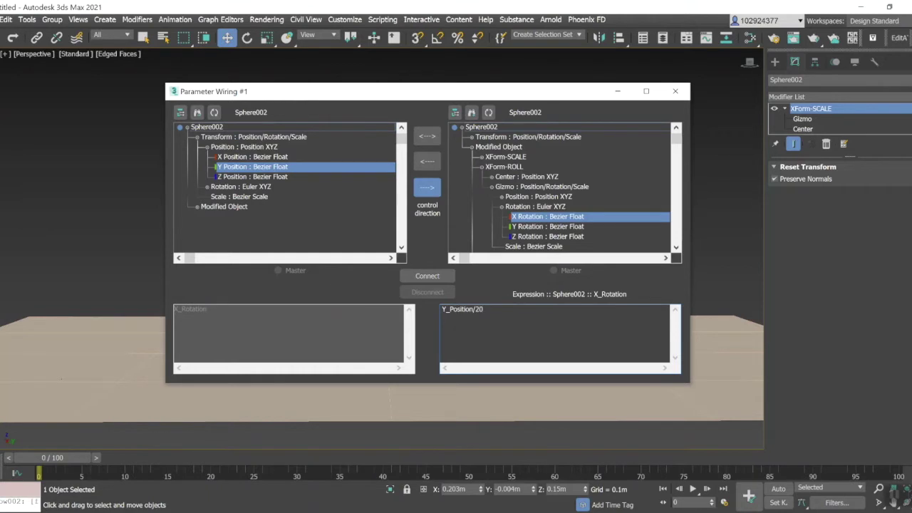
pyautogui.write('-')
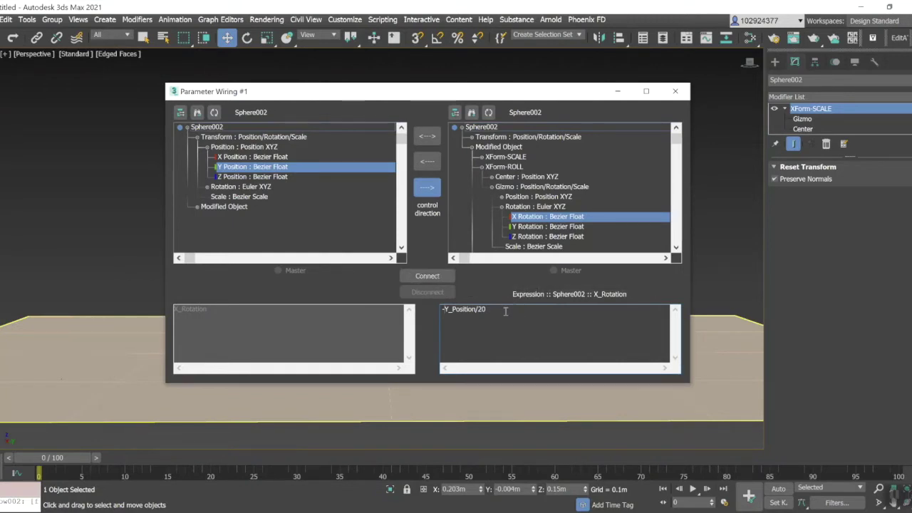
pyautogui.click(428, 276)
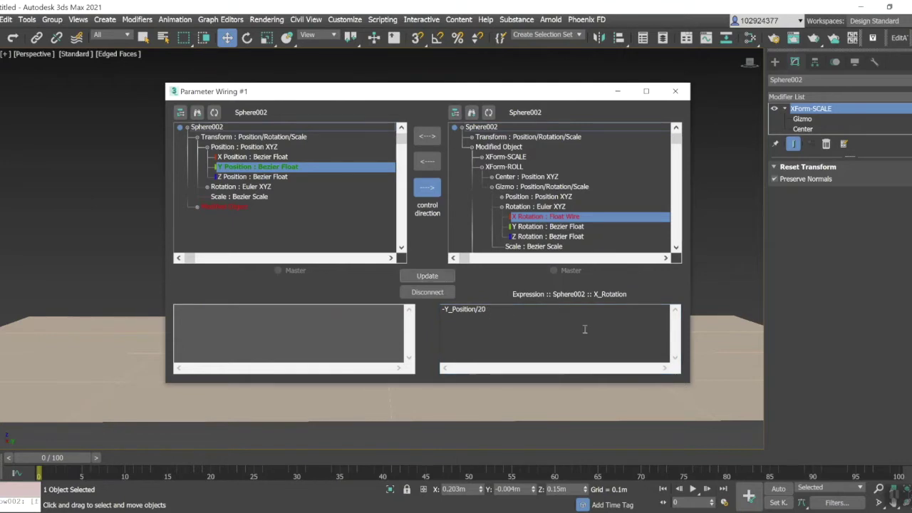
pyautogui.click(676, 93)
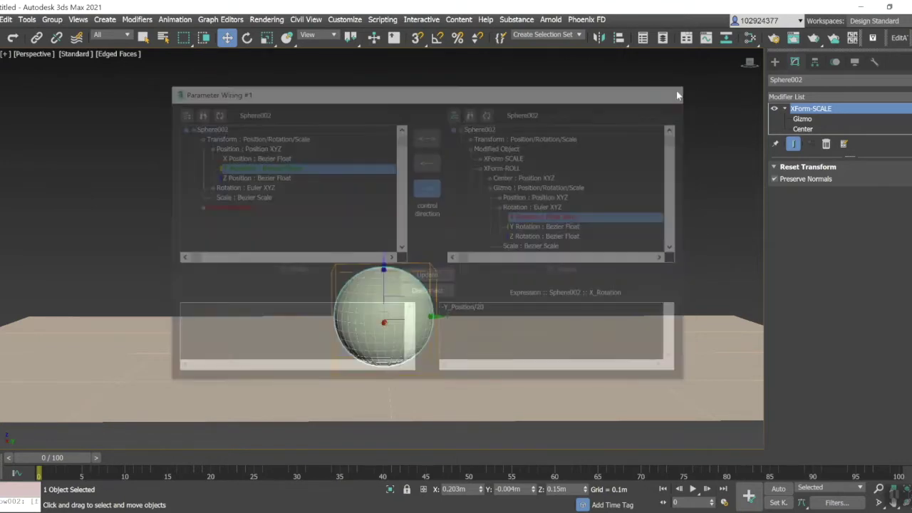
# Move the sphere along the Y axis over the plane to test its wired rolling
pyautogui.scroll(-2, 606, 226)
pyautogui.moveTo(597, 208); pyautogui.dragTo(525, 263, button='middle')
pyautogui.moveTo(483, 289); pyautogui.dragTo(428, 313)
pyautogui.moveTo(479, 217); pyautogui.dragTo(467, 229, button='middle')
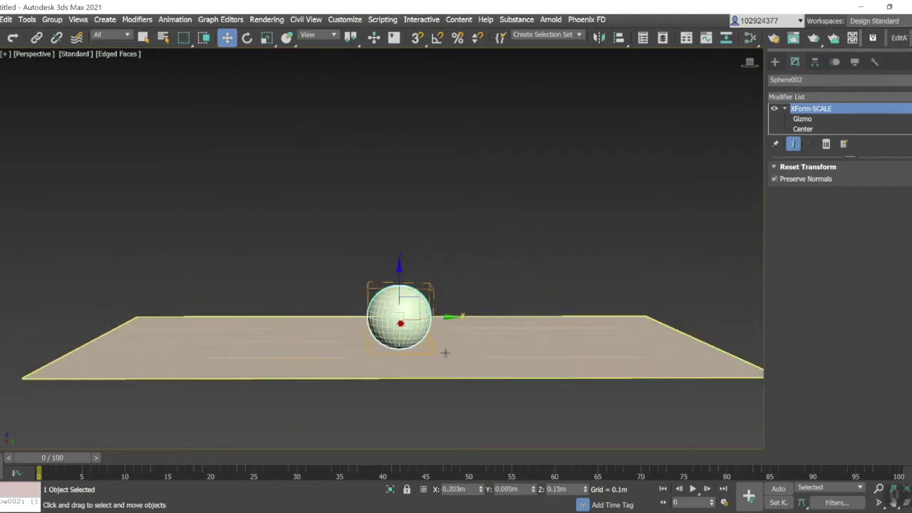
pyautogui.scroll(2, 401, 404)
pyautogui.scroll(-2, 409, 392)
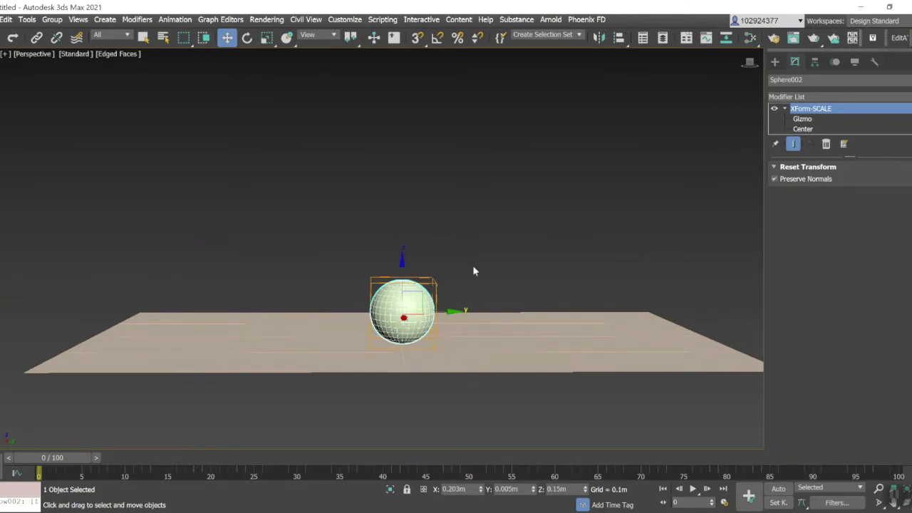
# Using Auto Key, animate the sphere from Y about -0.79 m at frame 0 to about 0.8 m at frame 100, and play it back
pyautogui.click(777, 489)
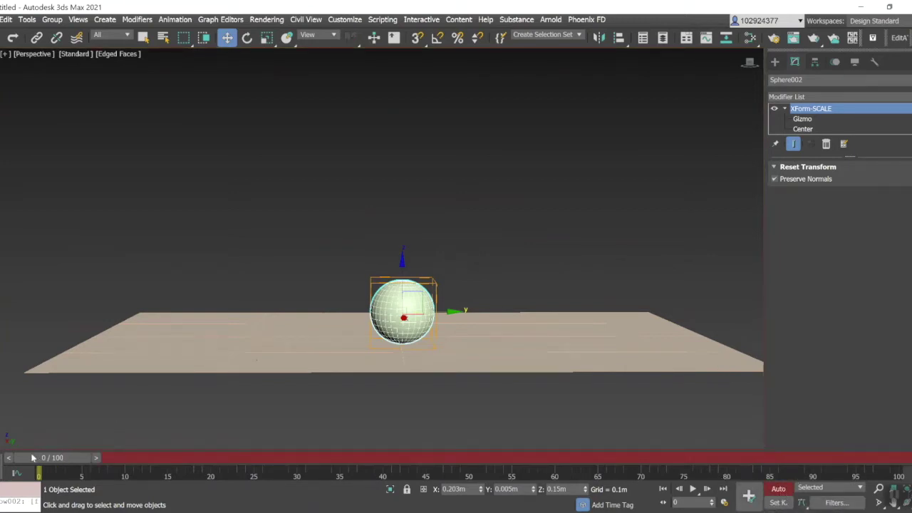
pyautogui.moveTo(458, 311); pyautogui.dragTo(144, 280)
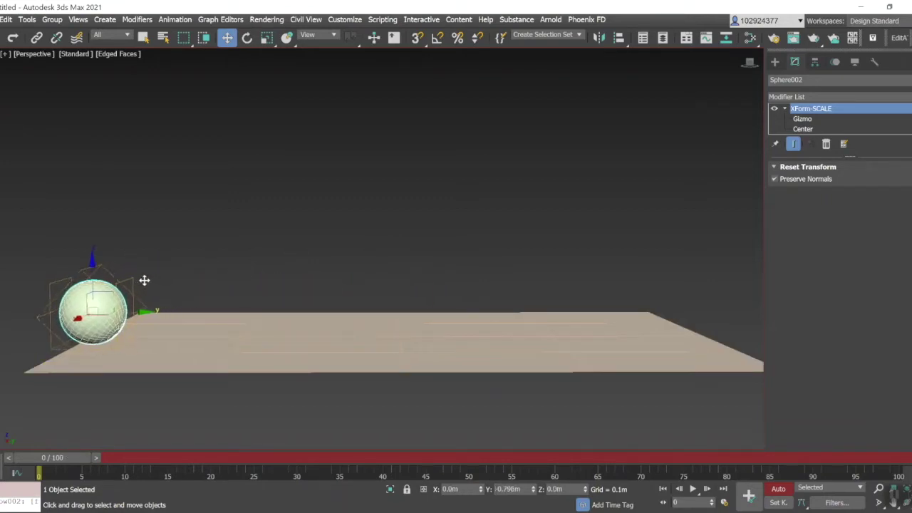
pyautogui.moveTo(38, 459); pyautogui.dragTo(875, 459)
pyautogui.press('w')
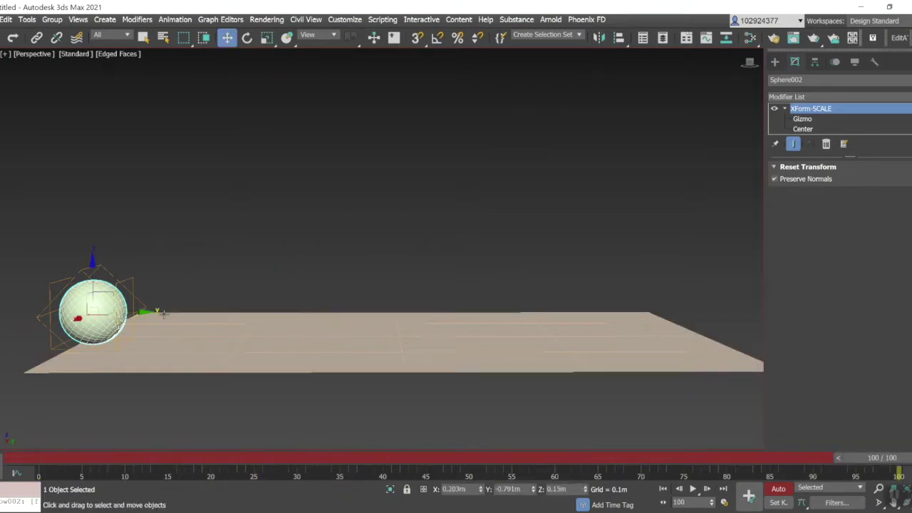
pyautogui.moveTo(143, 313); pyautogui.dragTo(758, 318)
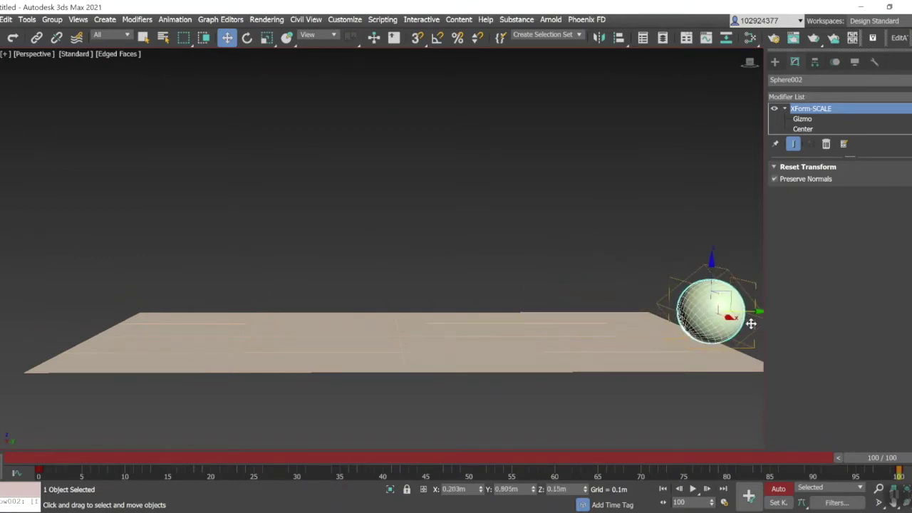
pyautogui.click(693, 490)
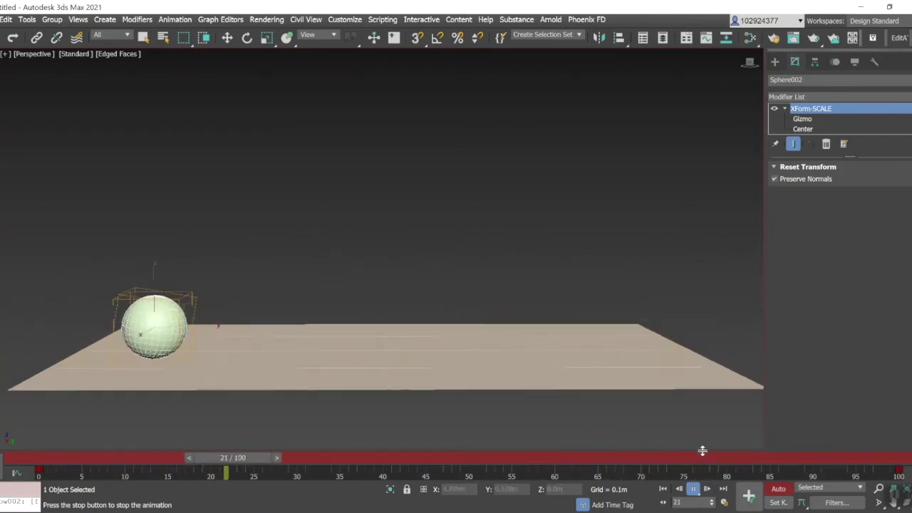
# Stop the playback and set keys for the sphere at frames 20 and 50
pyautogui.click(693, 490)
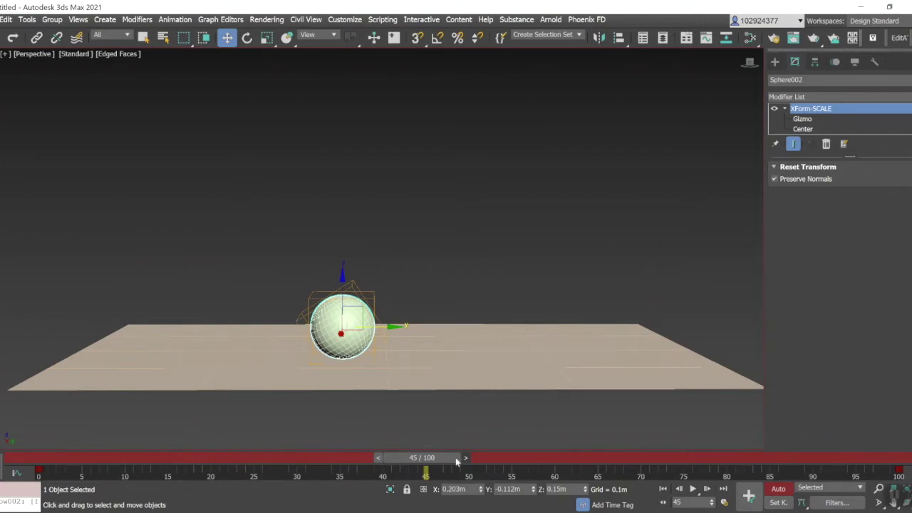
pyautogui.moveTo(420, 459); pyautogui.dragTo(204, 456)
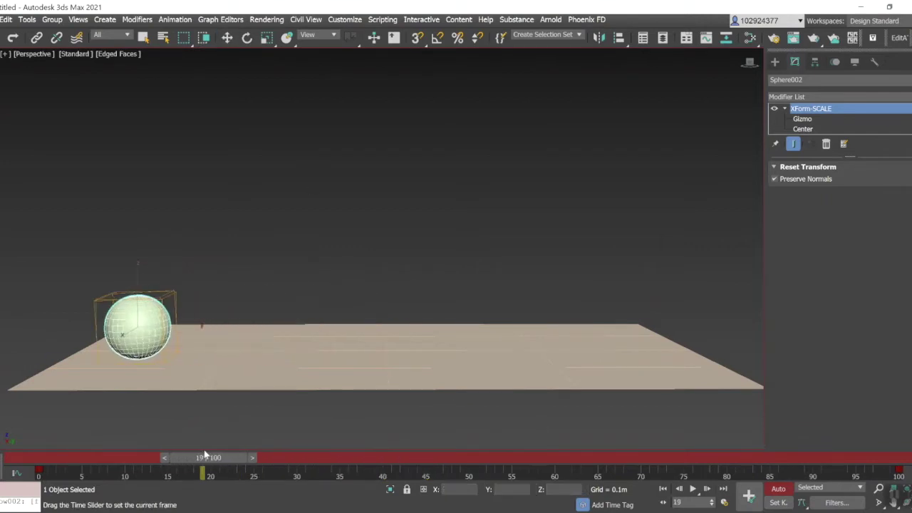
pyautogui.press('w')
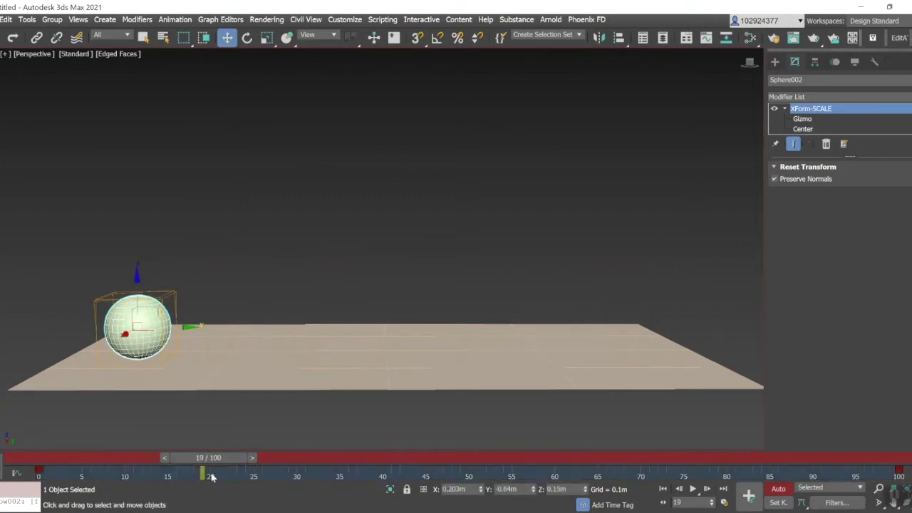
pyautogui.moveTo(211, 461); pyautogui.dragTo(212, 462)
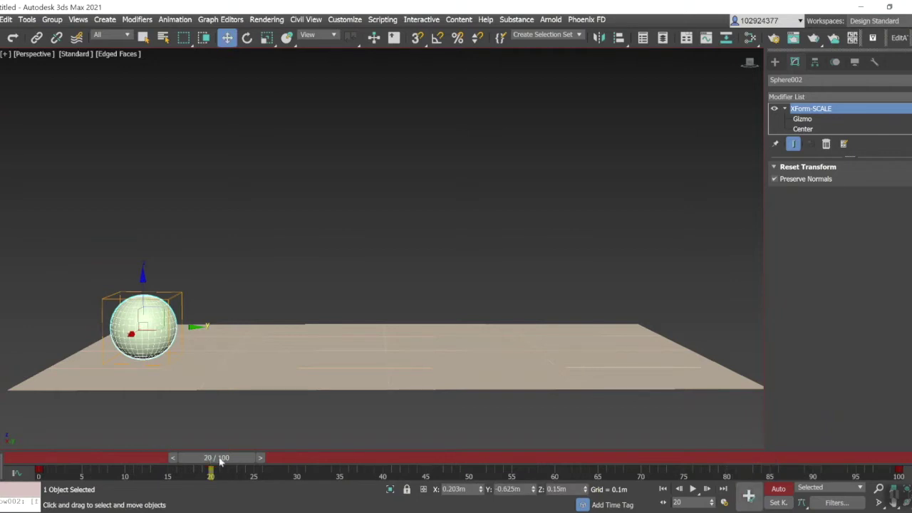
pyautogui.moveTo(212, 461); pyautogui.dragTo(469, 464)
pyautogui.press('w')
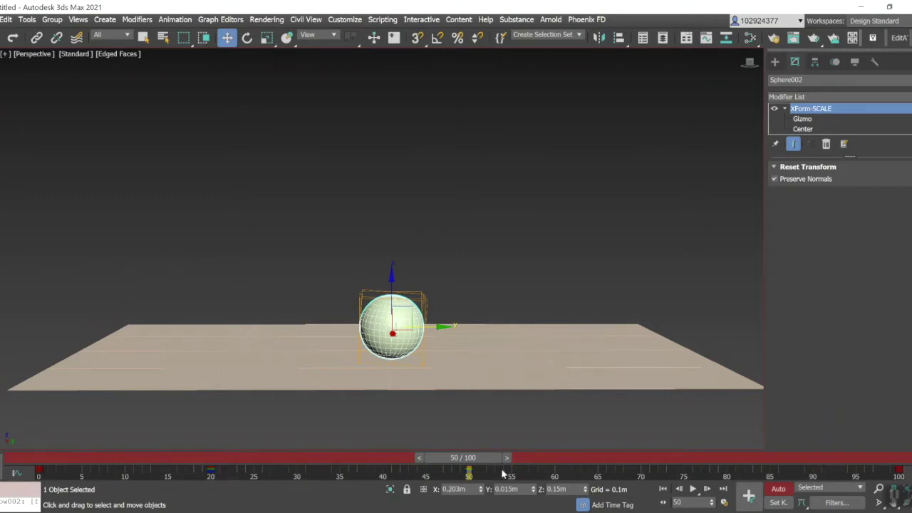
# At frame 35, raise the sphere to Z about 0.28 m as a keyed bounce peak, and play back the animation
pyautogui.moveTo(459, 460); pyautogui.dragTo(349, 458)
pyautogui.press('w')
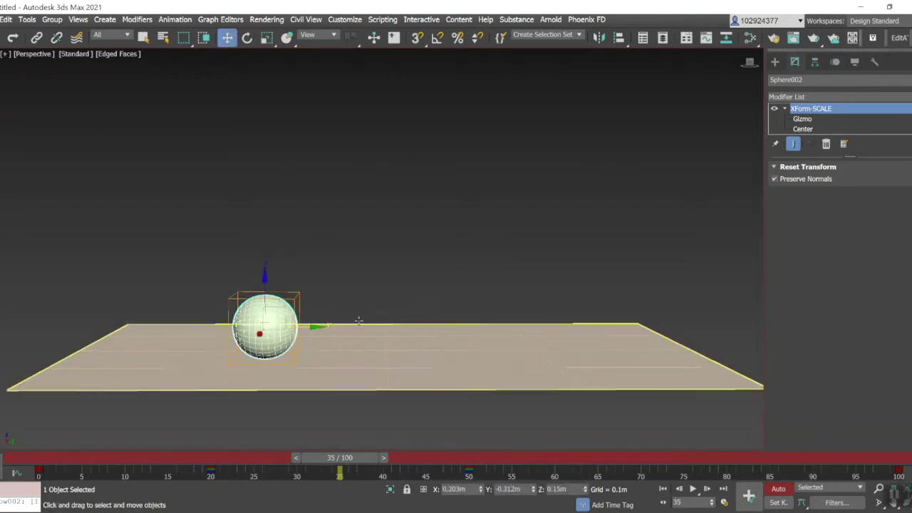
pyautogui.moveTo(265, 277); pyautogui.dragTo(271, 236)
pyautogui.moveTo(271, 236); pyautogui.dragTo(272, 227)
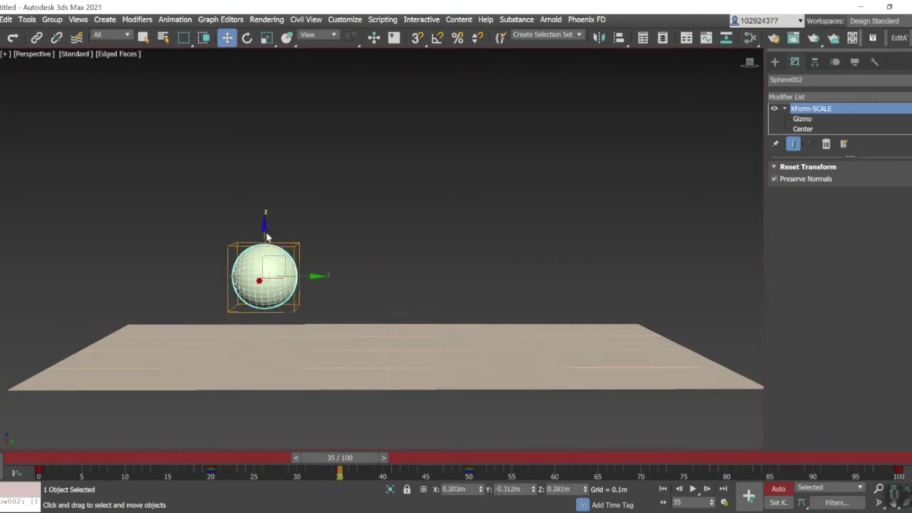
pyautogui.click(588, 427)
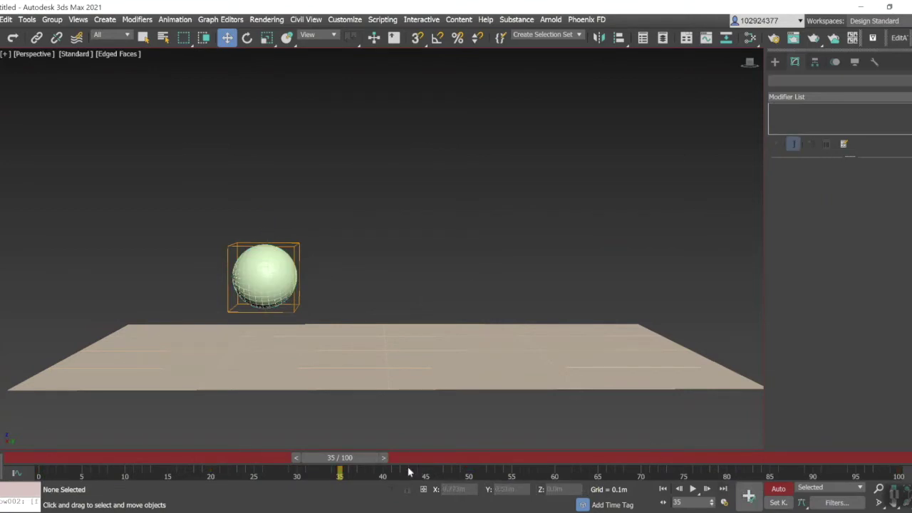
pyautogui.click(289, 285)
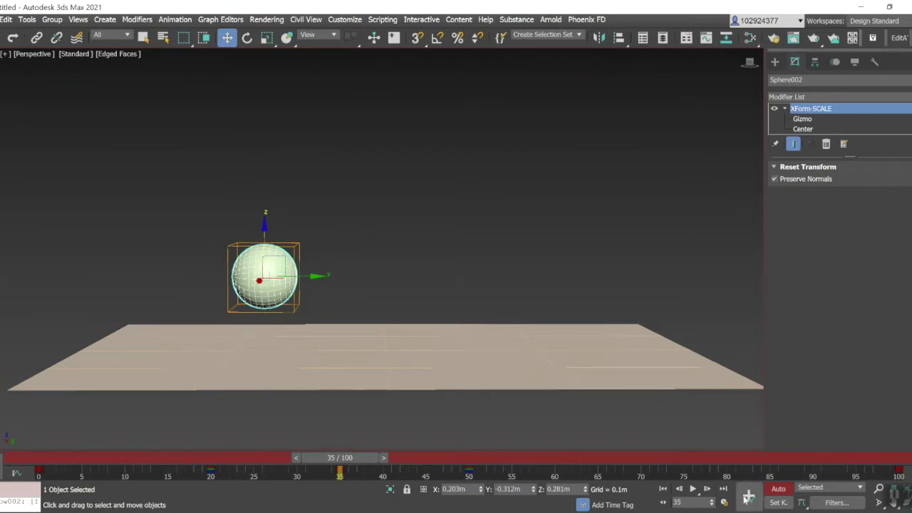
pyautogui.click(694, 489)
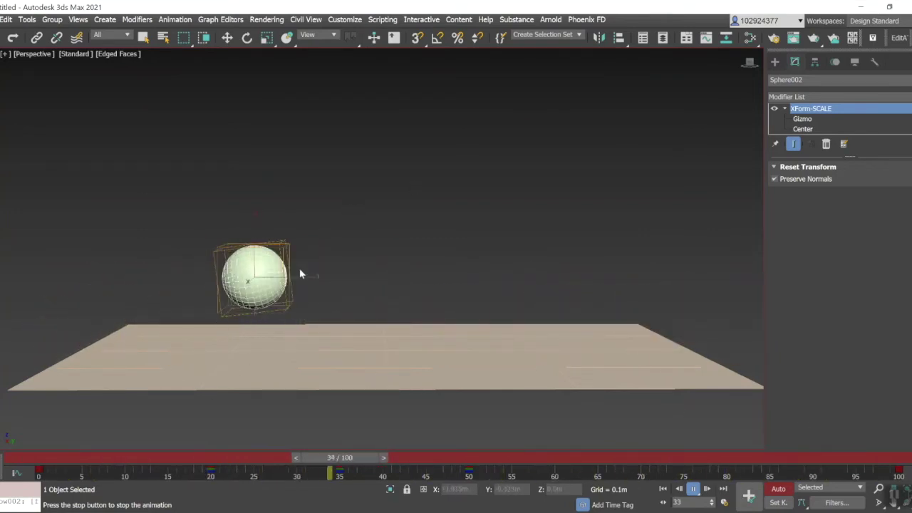
pyautogui.click(695, 488)
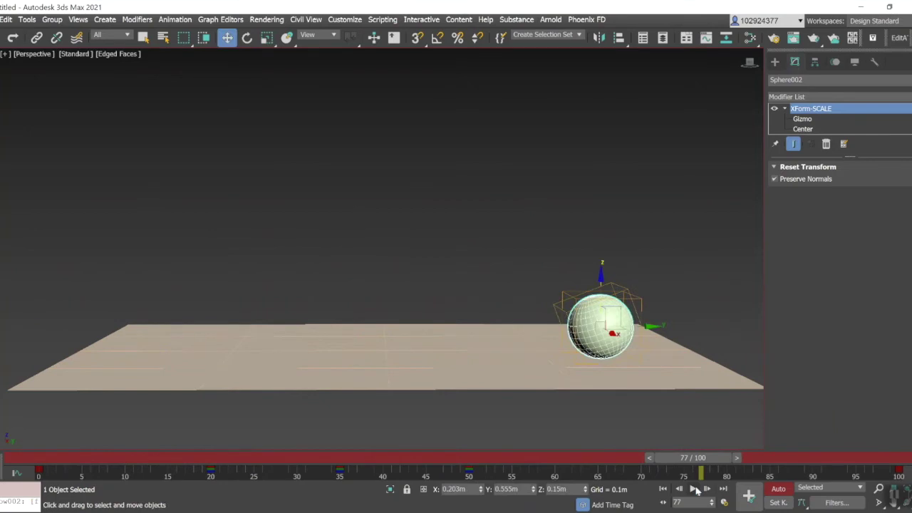
# Key the sphere at frame 46, add a second bounce key at frame 56 with Z about 0.207 m, and play it back
pyautogui.moveTo(707, 462); pyautogui.dragTo(450, 457)
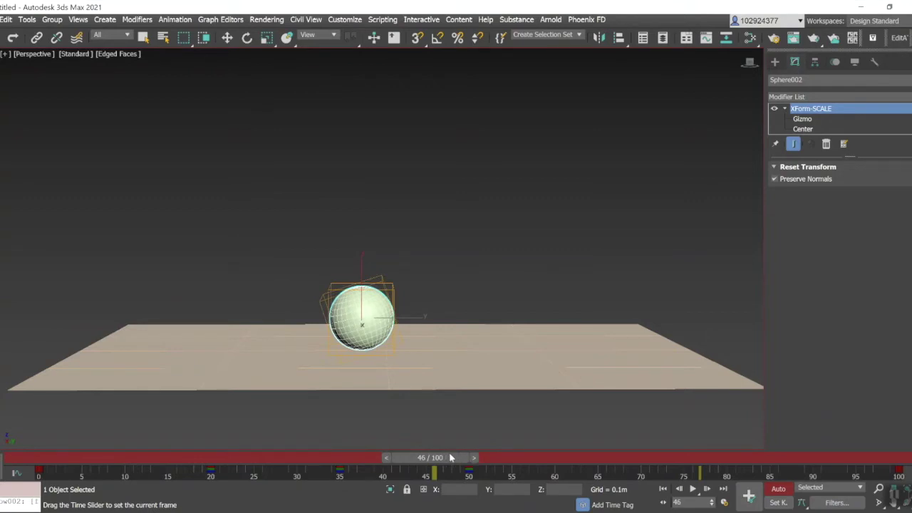
pyautogui.press('w')
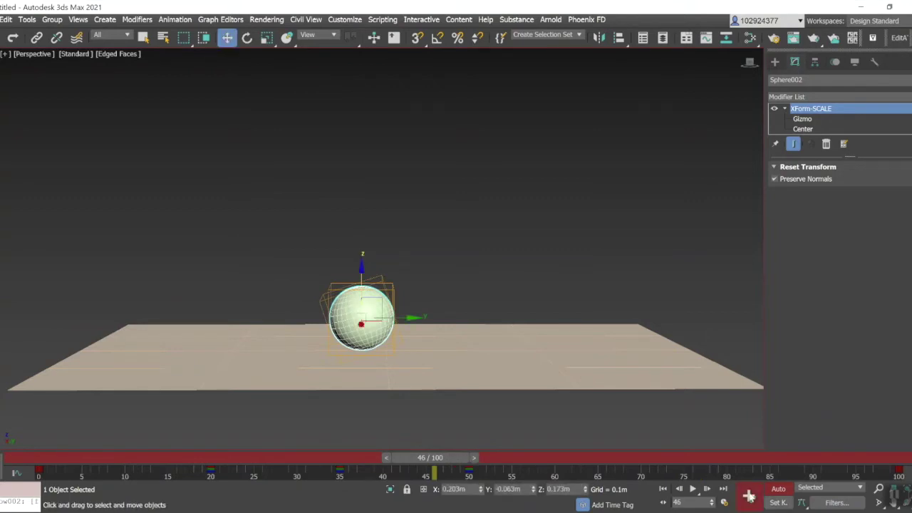
pyautogui.moveTo(426, 459); pyautogui.dragTo(518, 462)
pyautogui.press('w')
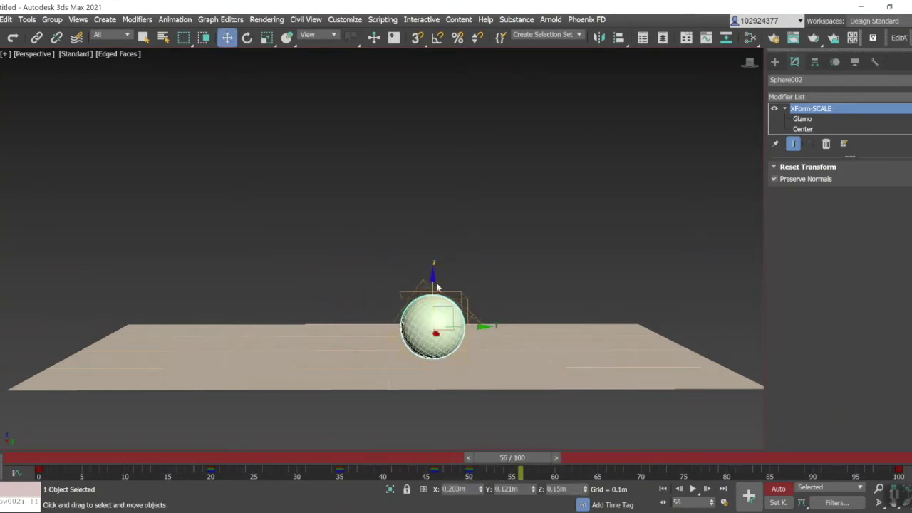
pyautogui.moveTo(431, 275); pyautogui.dragTo(435, 253)
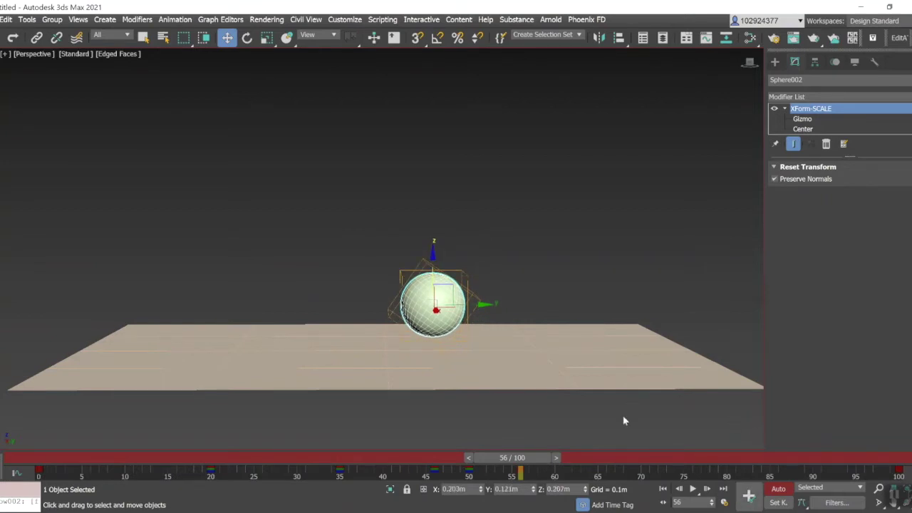
pyautogui.click(749, 497)
pyautogui.click(692, 488)
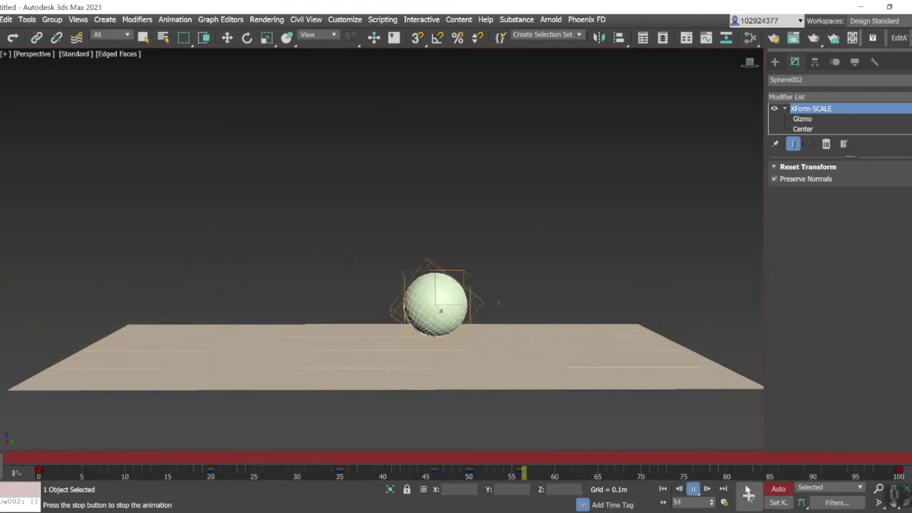
pyautogui.click(693, 488)
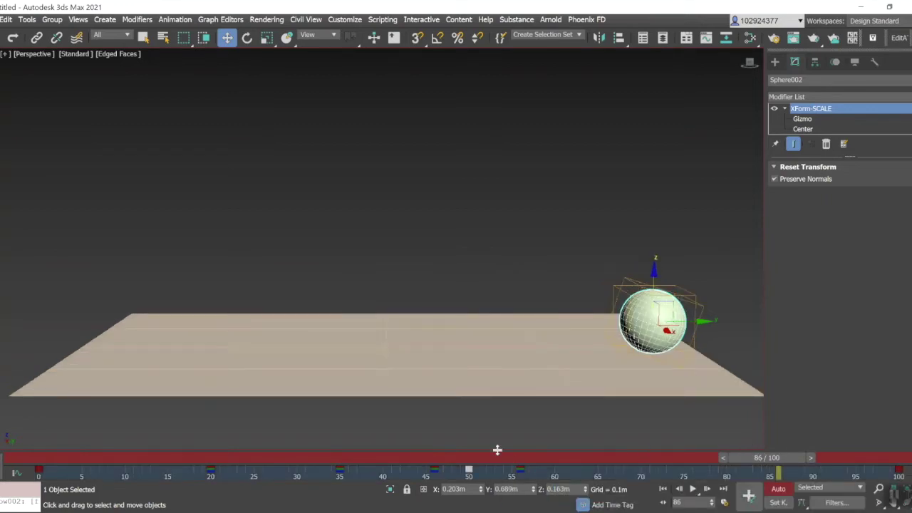
# Replay the bounce from frame 36 at a lower viewing angle to check the sphere's height over the plane
pyautogui.moveTo(738, 461); pyautogui.dragTo(319, 459)
pyautogui.moveTo(750, 64); pyautogui.dragTo(755, 95)
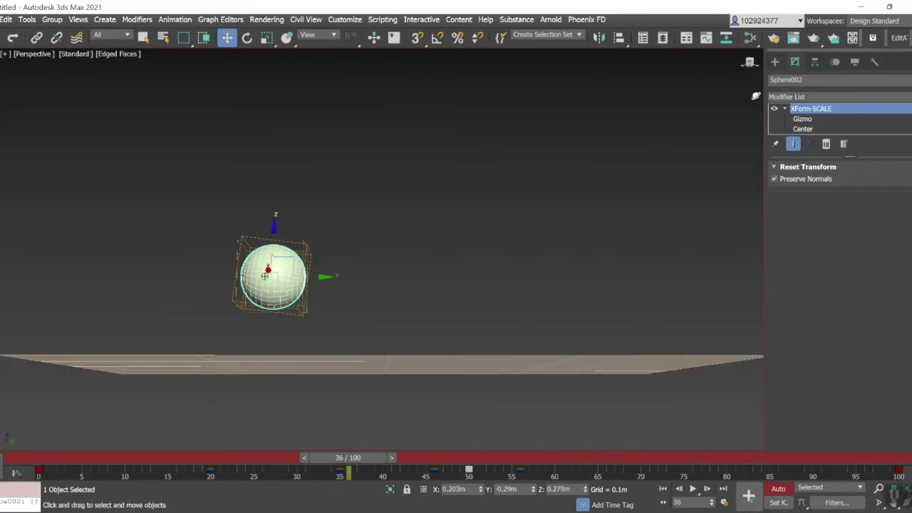
pyautogui.click(692, 489)
pyautogui.click(692, 489)
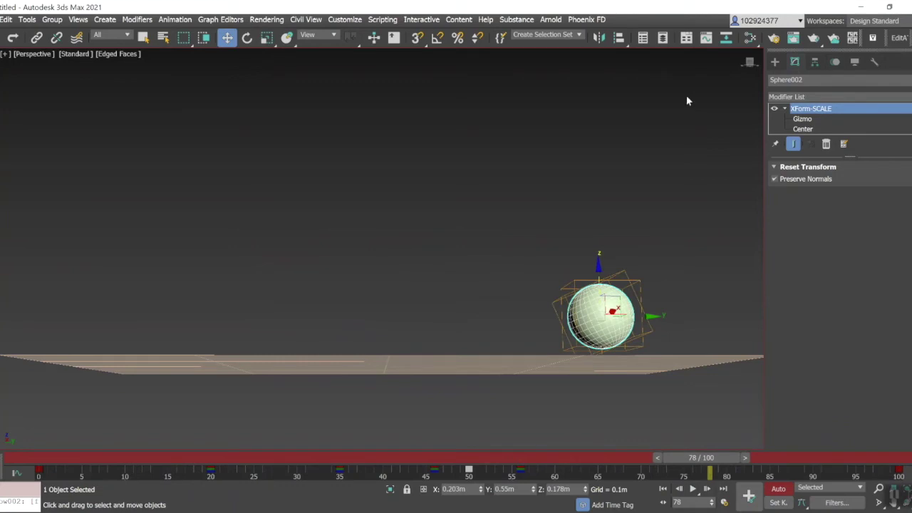
pyautogui.moveTo(264, 276)
pyautogui.keyDown('alt'); pyautogui.mouseDown(button='middle')
pyautogui.moveTo(264, 308)
pyautogui.moveTo(264, 295)
pyautogui.mouseUp(button='middle'); pyautogui.keyUp('alt')
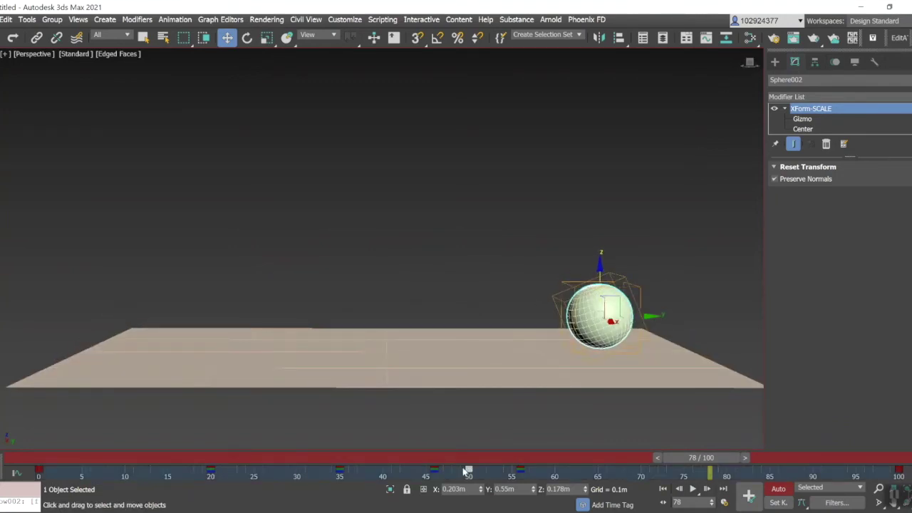
# At frame 57, lower the sphere to Z about 0.138 m, key it, and play the animation from frame 0
pyautogui.moveTo(710, 461); pyautogui.dragTo(529, 470)
pyautogui.press('w')
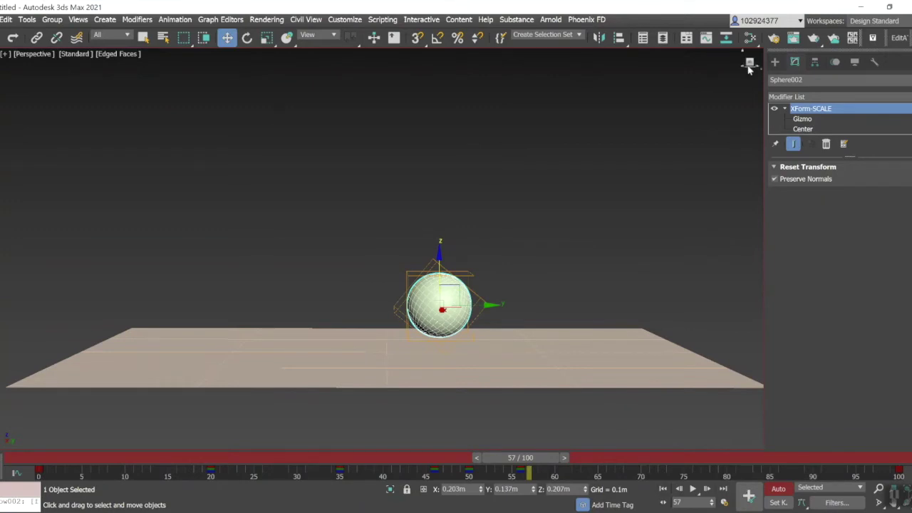
pyautogui.moveTo(745, 67)
pyautogui.mouseDown()
pyautogui.moveTo(746, 55)
pyautogui.moveTo(746, 69)
pyautogui.mouseUp()
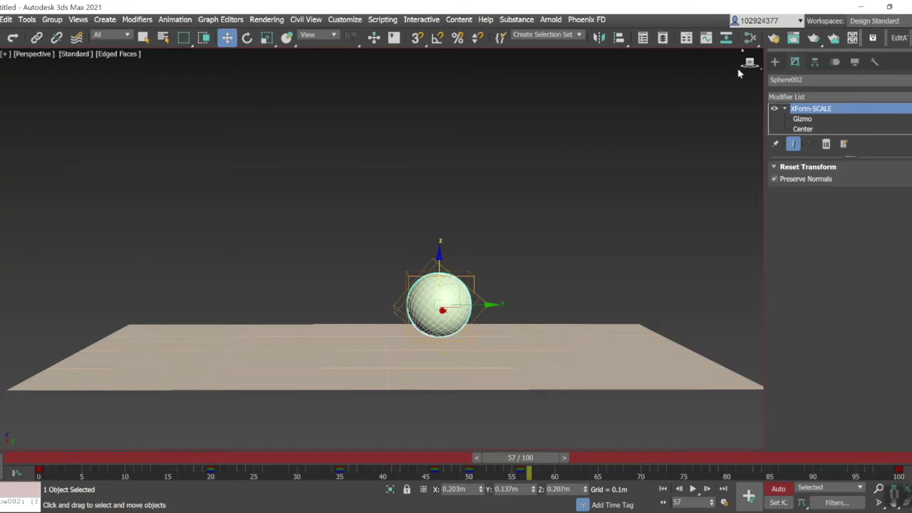
pyautogui.moveTo(748, 66); pyautogui.dragTo(748, 61)
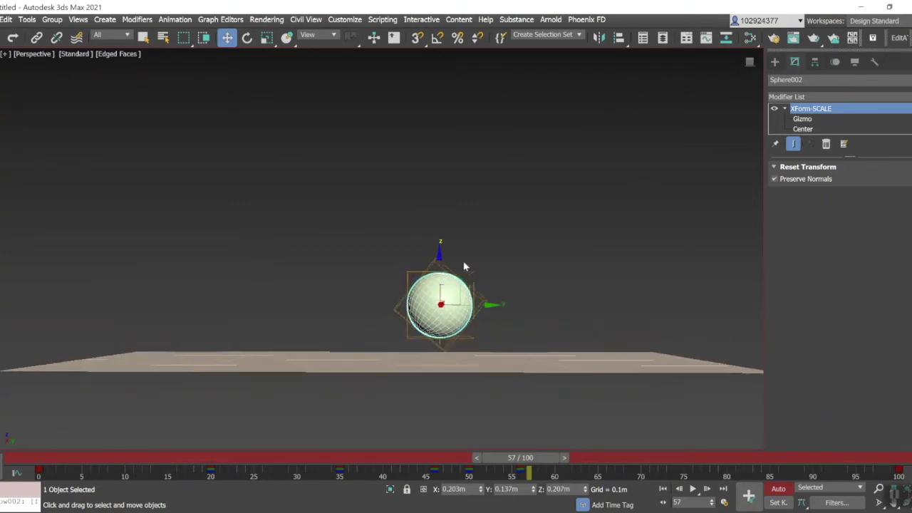
pyautogui.moveTo(438, 254); pyautogui.dragTo(441, 282)
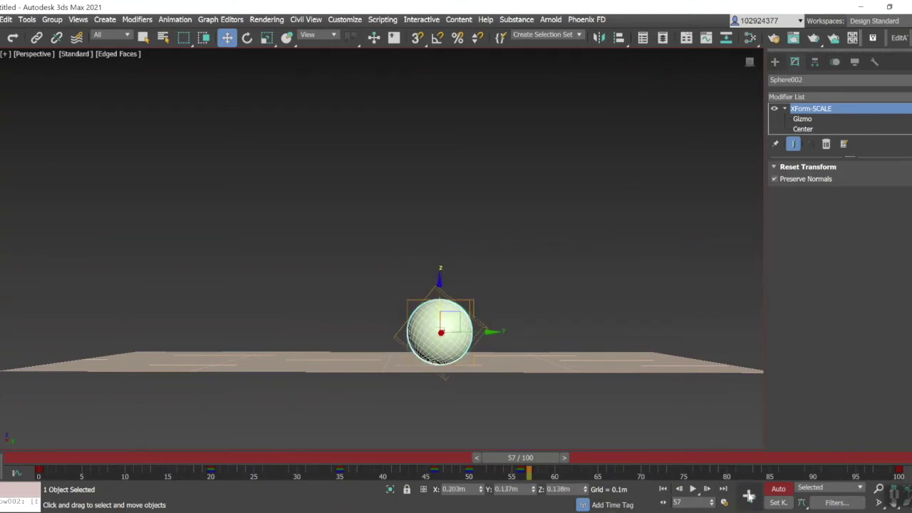
pyautogui.moveTo(492, 457); pyautogui.dragTo(41, 458)
pyautogui.click(692, 489)
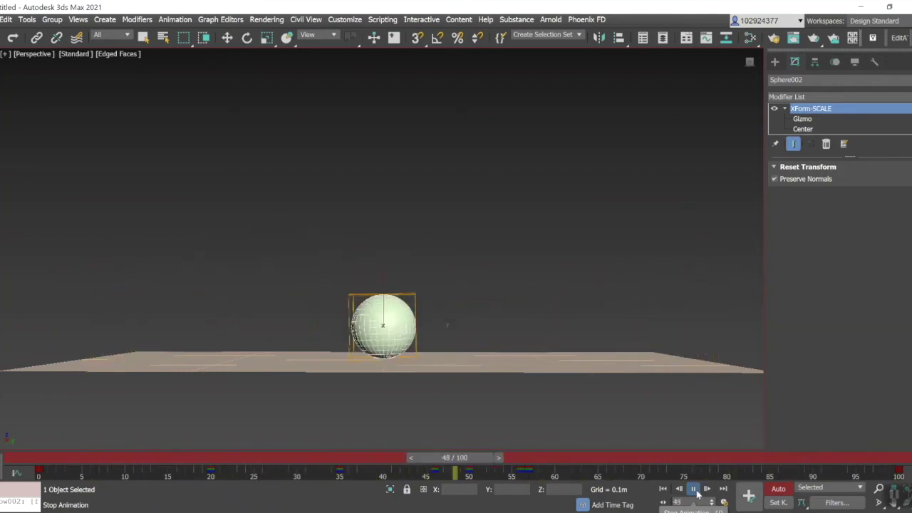
pyautogui.click(692, 489)
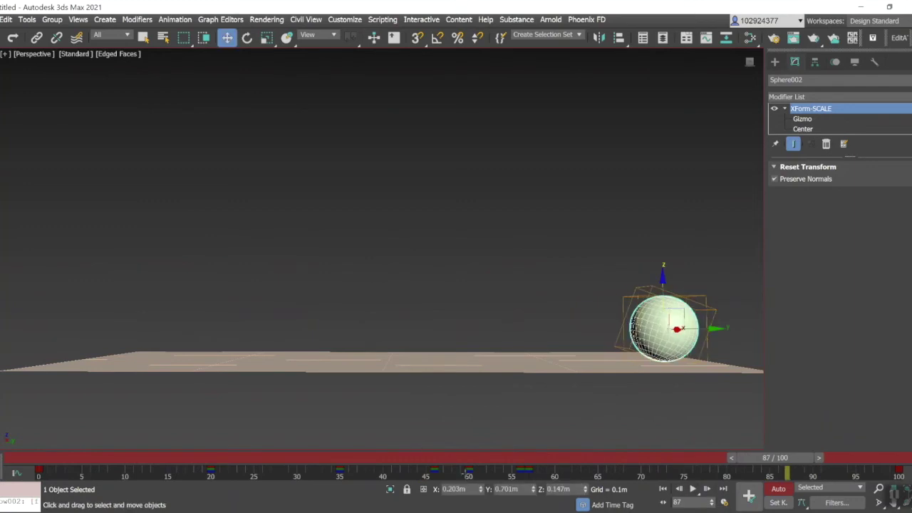
# Scrub through the second bounce and delete the sphere's key at frame 57
pyautogui.moveTo(769, 462); pyautogui.dragTo(399, 456)
pyautogui.moveTo(469, 453); pyautogui.dragTo(497, 456)
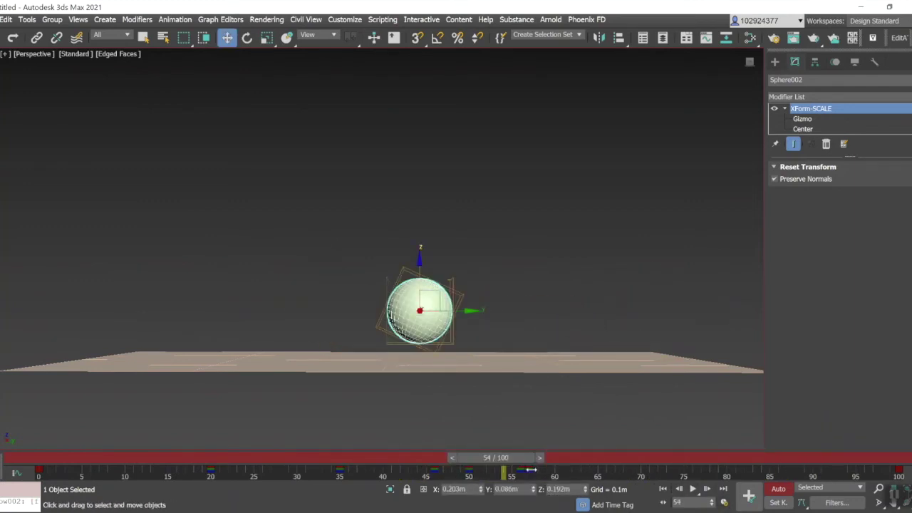
pyautogui.rightClick(529, 471)
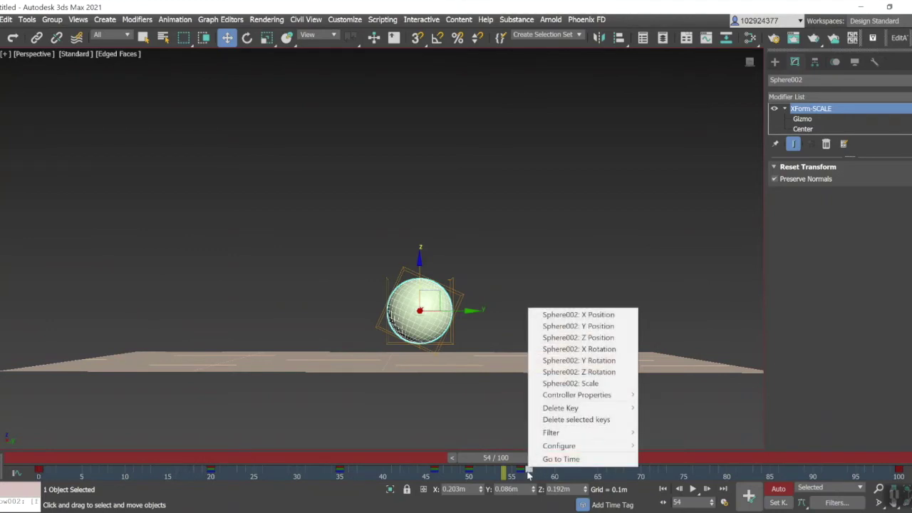
pyautogui.moveTo(563, 407)
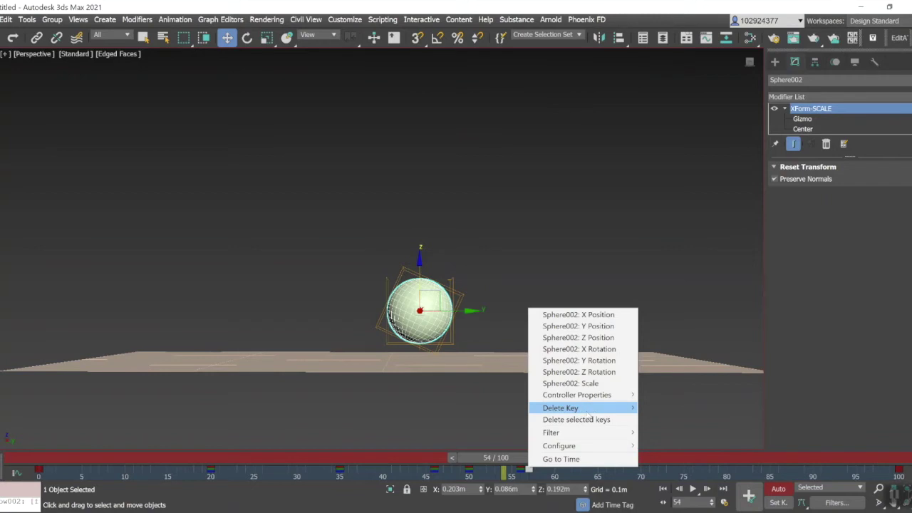
pyautogui.click(591, 419)
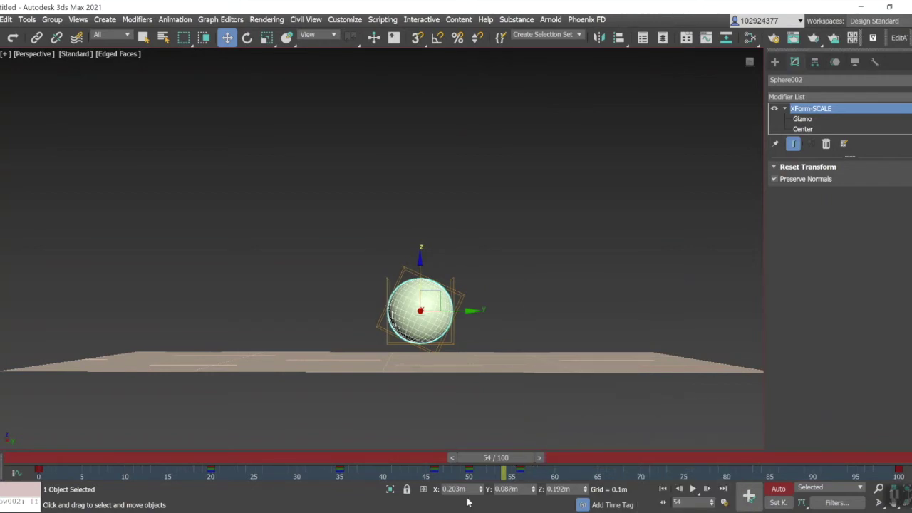
# At frame 59, lower the sphere to Z about 0.142 m, key it, and review the bounce by playing and scrubbing
pyautogui.moveTo(505, 458); pyautogui.dragTo(537, 466)
pyautogui.press('w')
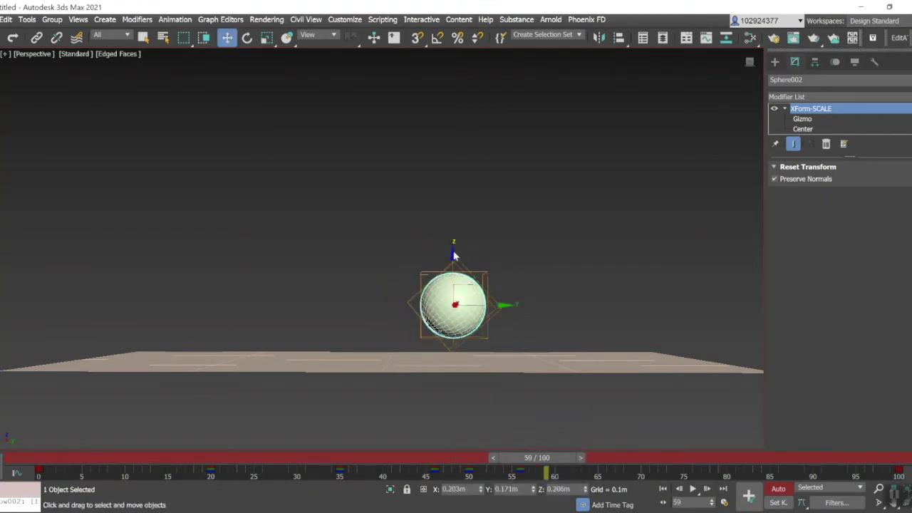
pyautogui.moveTo(454, 257); pyautogui.dragTo(458, 277)
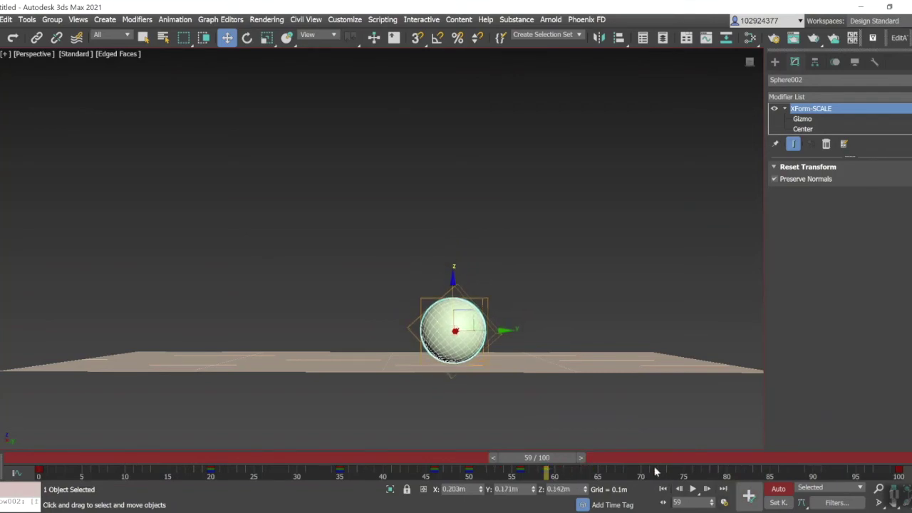
pyautogui.click(694, 490)
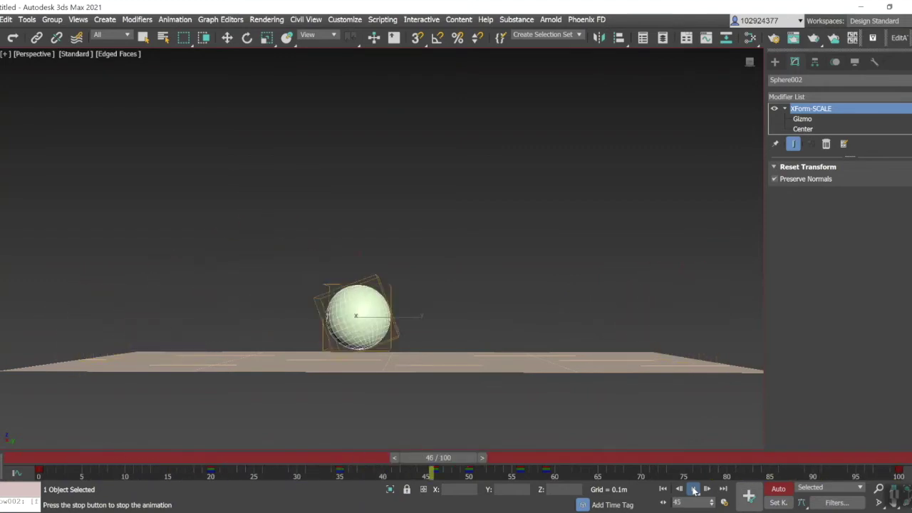
pyautogui.click(694, 490)
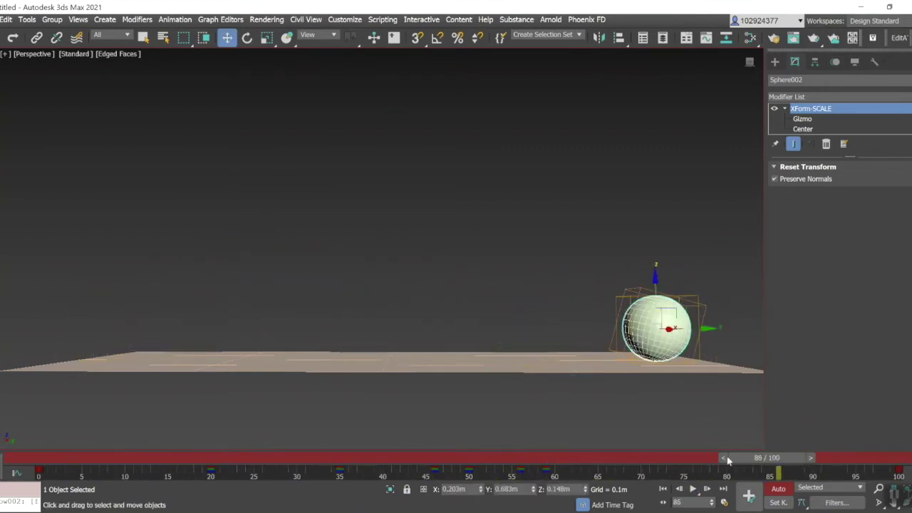
pyautogui.moveTo(747, 461); pyautogui.dragTo(644, 460)
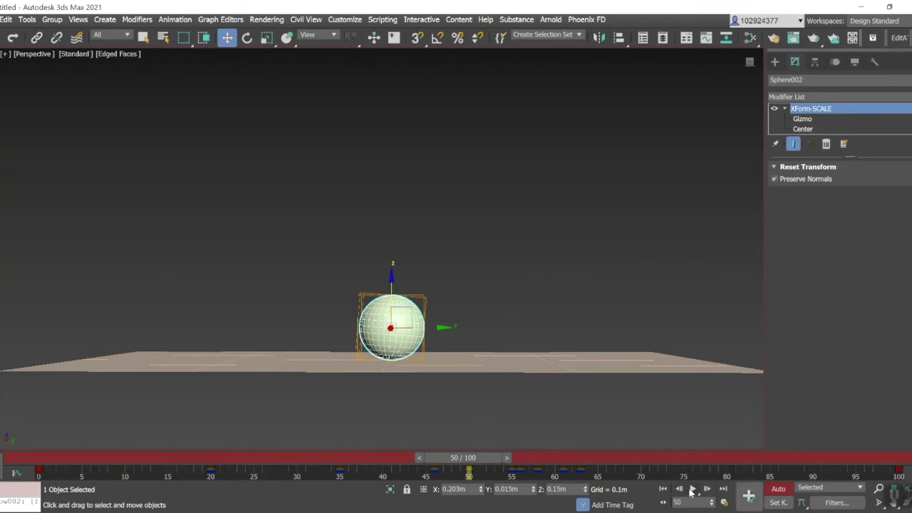
# Lower the sphere to Z about 0.145 m at frame 49, replay the animation, and return to frame 0
pyautogui.click(692, 490)
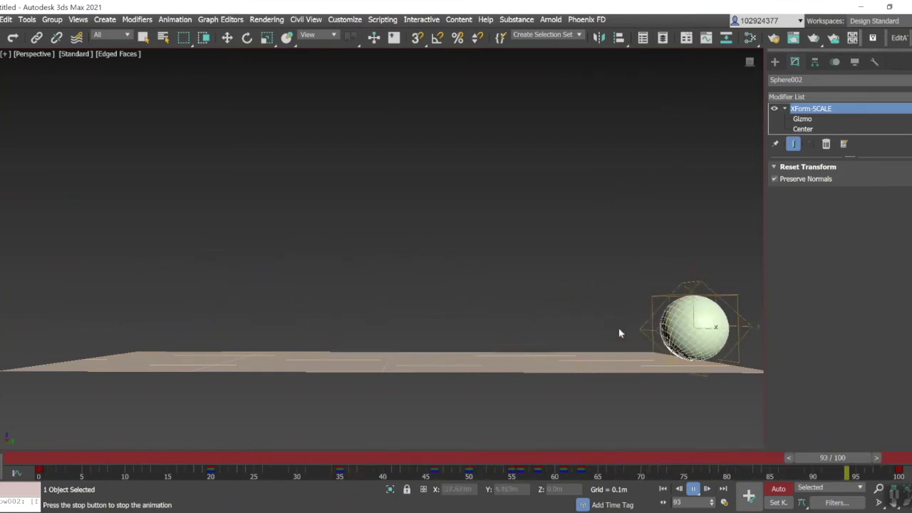
pyautogui.click(693, 490)
pyautogui.moveTo(640, 468); pyautogui.dragTo(469, 472)
pyautogui.press('w')
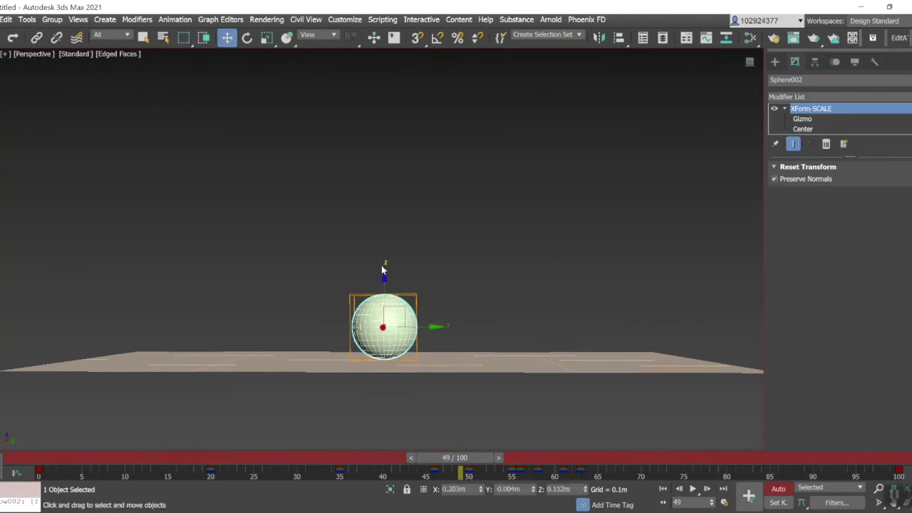
pyautogui.moveTo(384, 275); pyautogui.dragTo(383, 279)
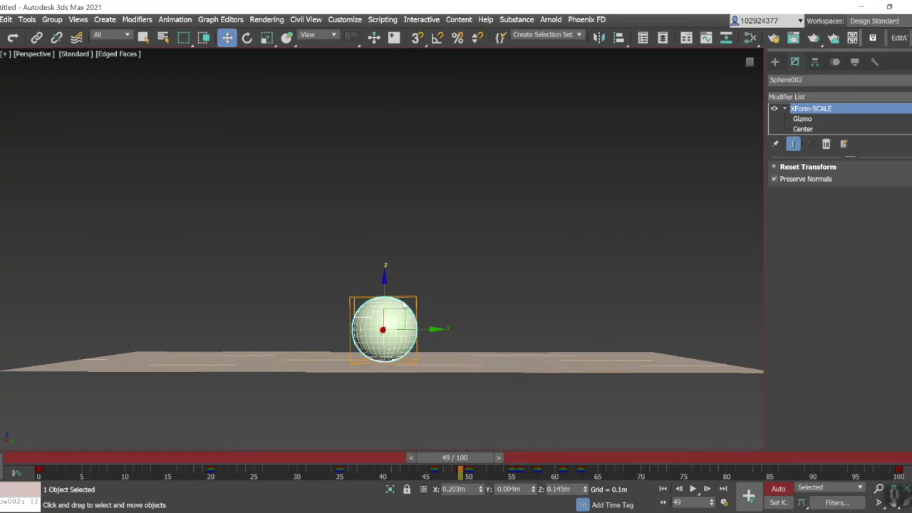
pyautogui.click(692, 489)
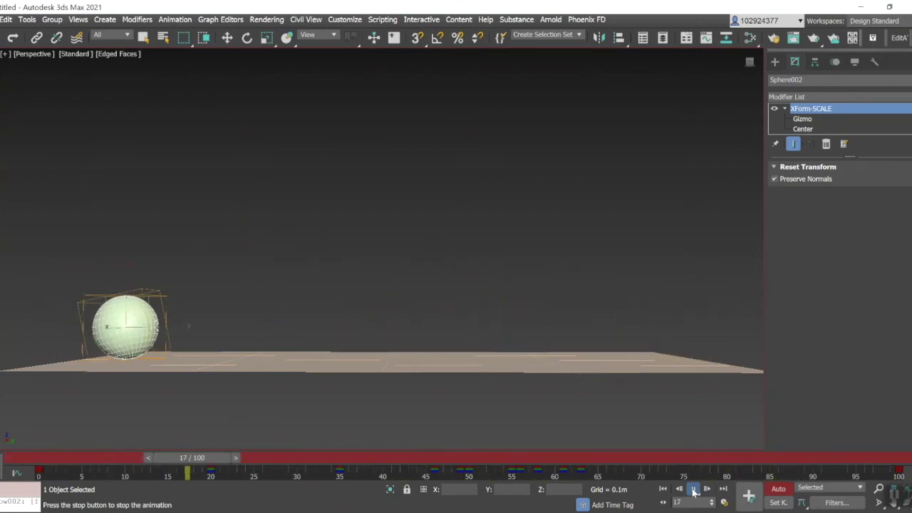
pyautogui.click(693, 490)
pyautogui.moveTo(301, 457); pyautogui.dragTo(50, 464)
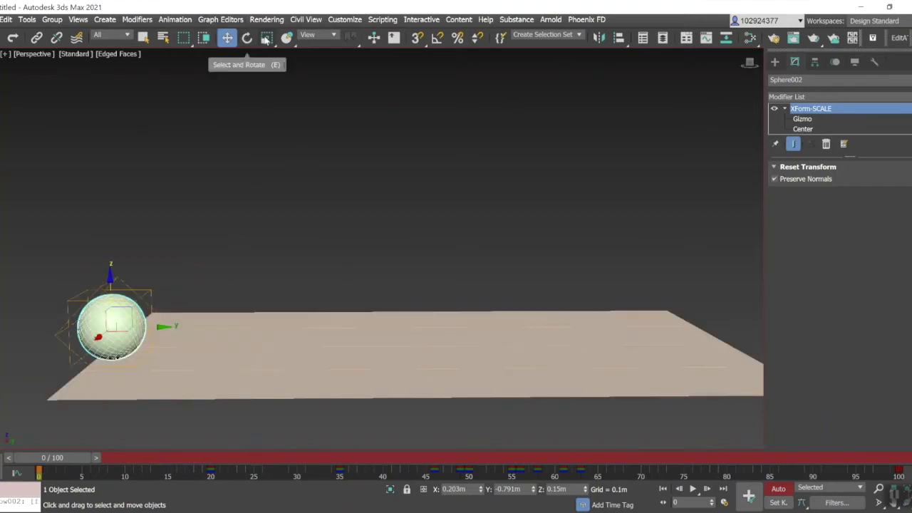
# Switch to the Select and Squash tool and activate the Gizmo sub-object of the sphere's XForm-SCALE modifier
pyautogui.click(265, 39)
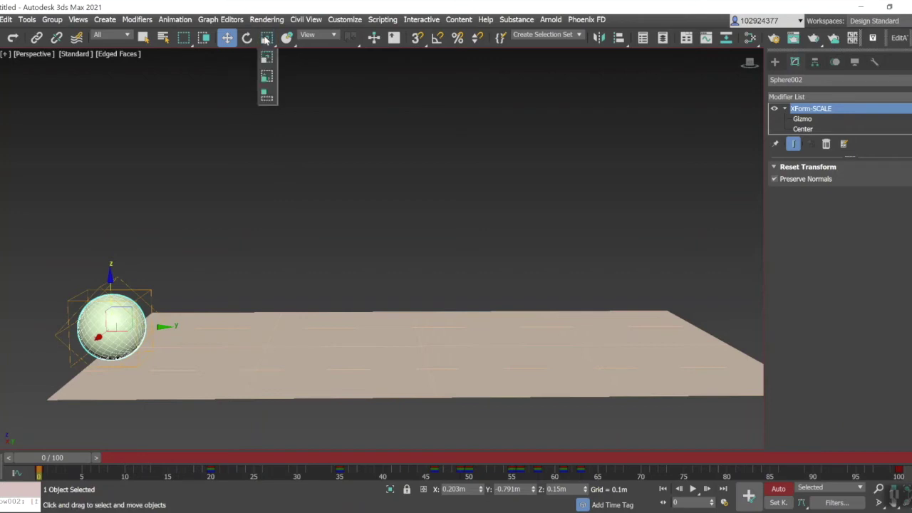
pyautogui.click(267, 94)
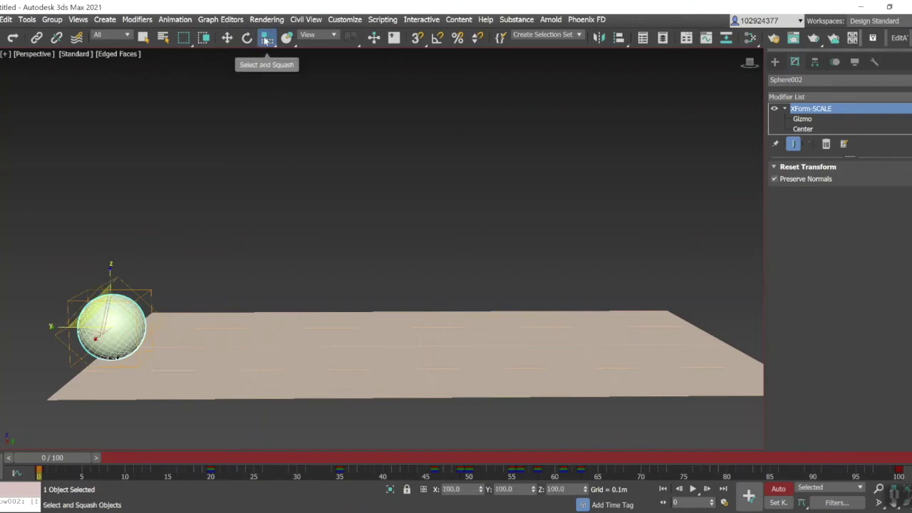
pyautogui.click(803, 120)
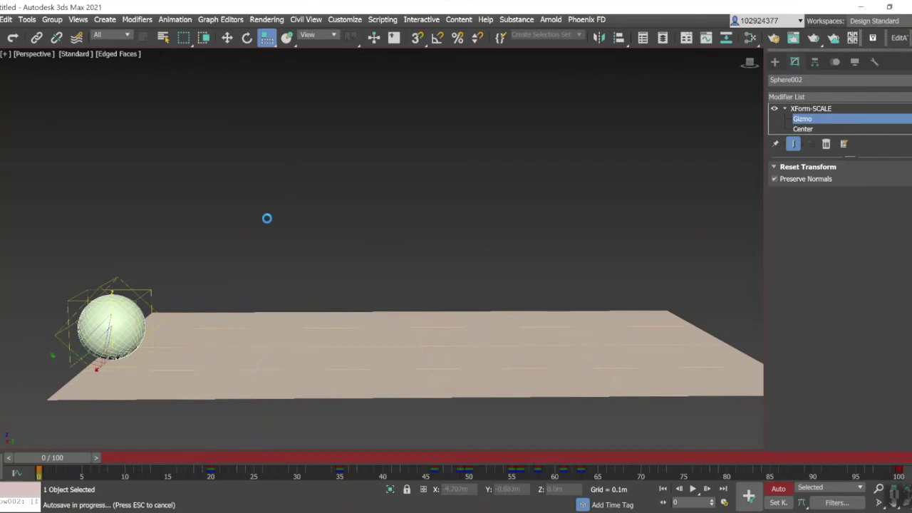
pyautogui.moveTo(189, 244); pyautogui.dragTo(195, 218, button='middle')
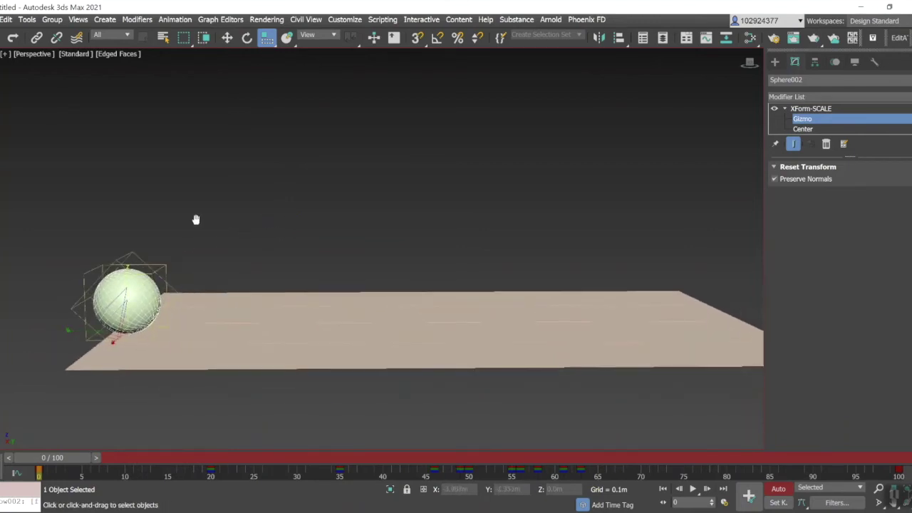
# At frame 49, squash the XForm-SCALE gizmo along Z so the sphere flattens as it hits the plane
pyautogui.moveTo(51, 463); pyautogui.dragTo(457, 479)
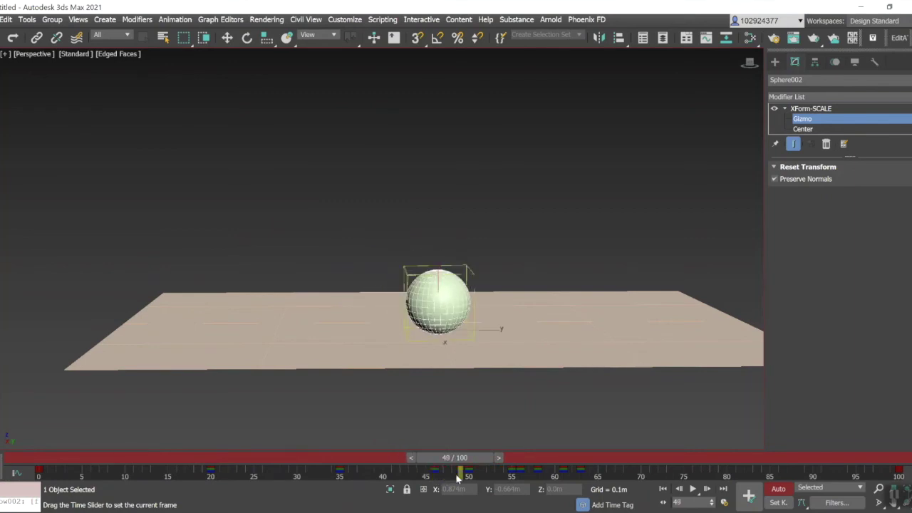
pyautogui.press('r')
pyautogui.scroll(2, 434, 320)
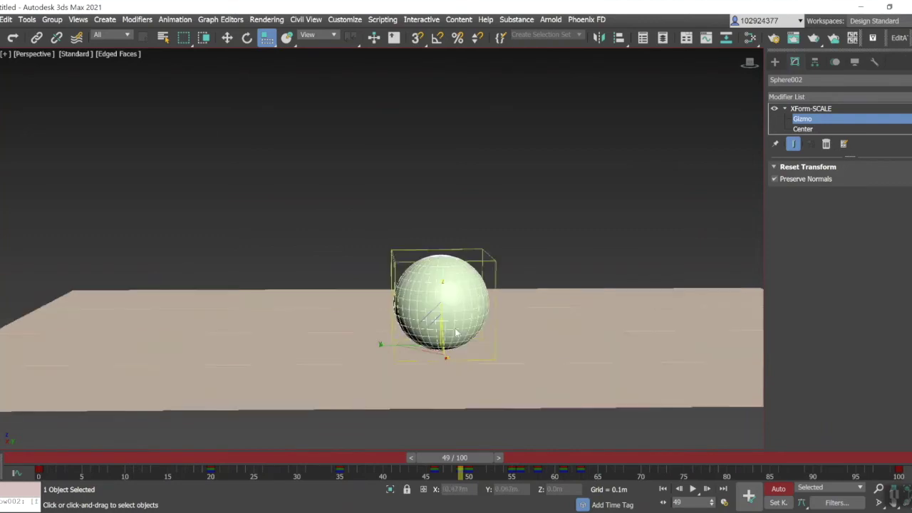
pyautogui.moveTo(750, 63); pyautogui.dragTo(741, 82)
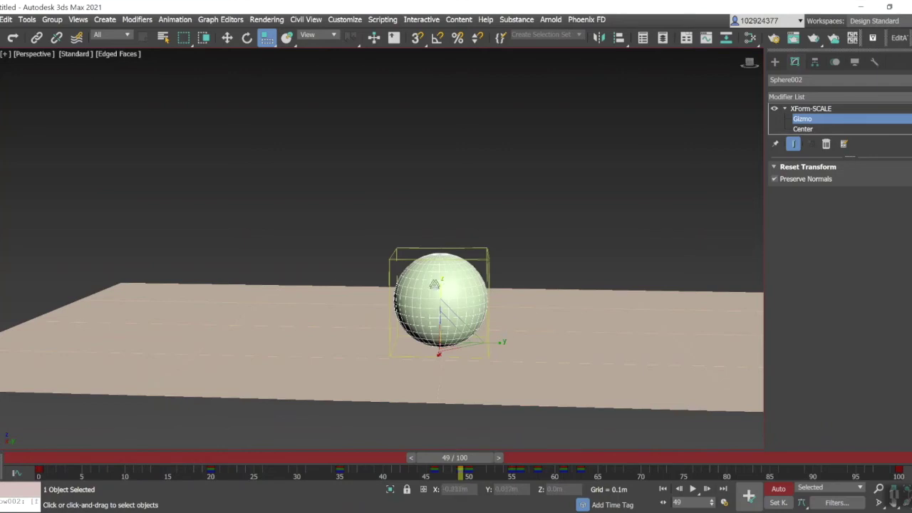
pyautogui.moveTo(441, 284); pyautogui.dragTo(441, 285)
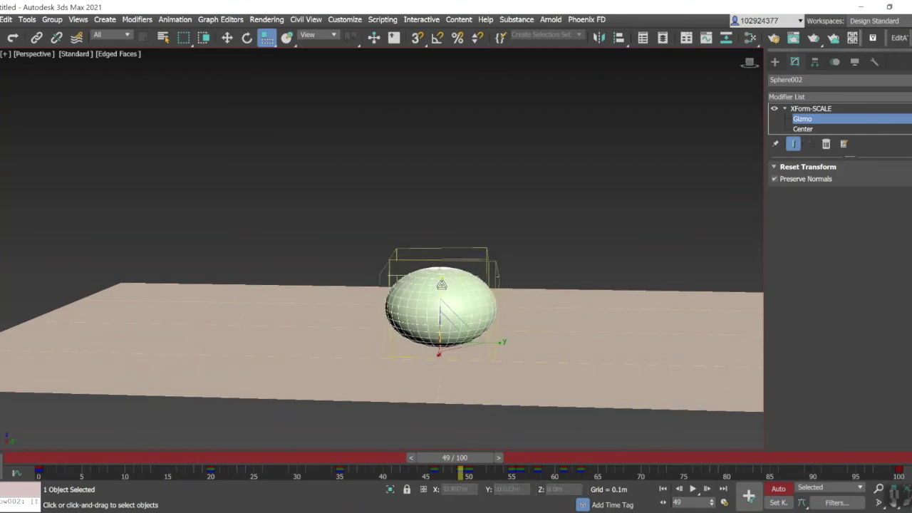
# Squash the XForm-SCALE gizmo further along Z at frames 60 and 63 to flatten the sphere progressively
pyautogui.moveTo(442, 462); pyautogui.dragTo(541, 462)
pyautogui.press('r')
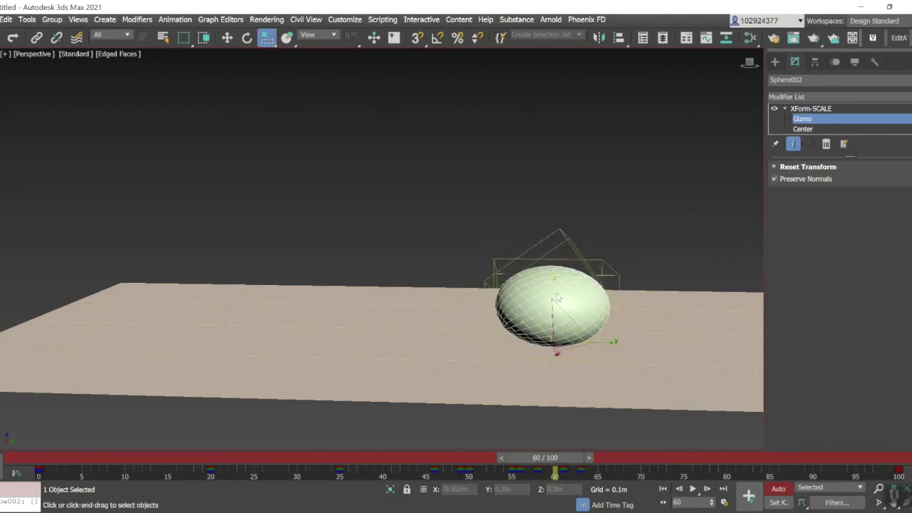
pyautogui.moveTo(553, 286); pyautogui.dragTo(553, 289)
pyautogui.moveTo(552, 463); pyautogui.dragTo(583, 458)
pyautogui.press('r')
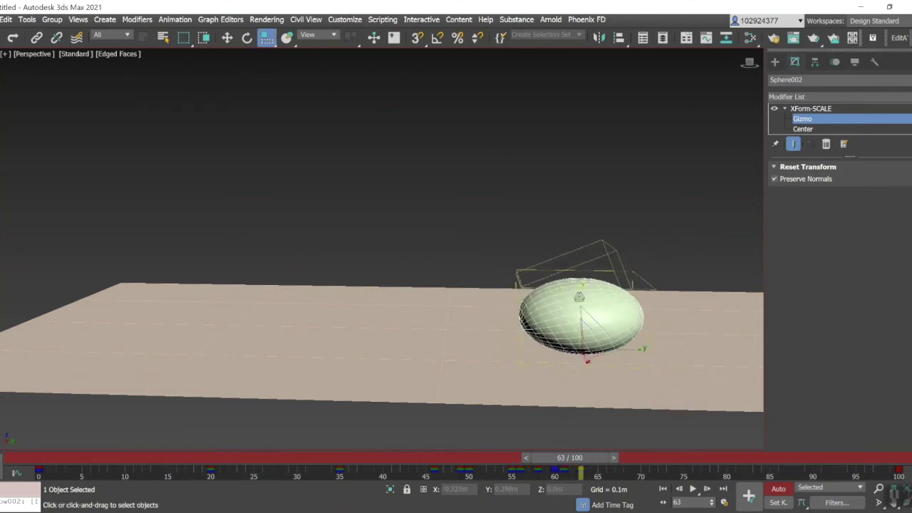
pyautogui.moveTo(579, 296); pyautogui.dragTo(580, 299)
pyautogui.moveTo(657, 206); pyautogui.dragTo(566, 193, button='middle')
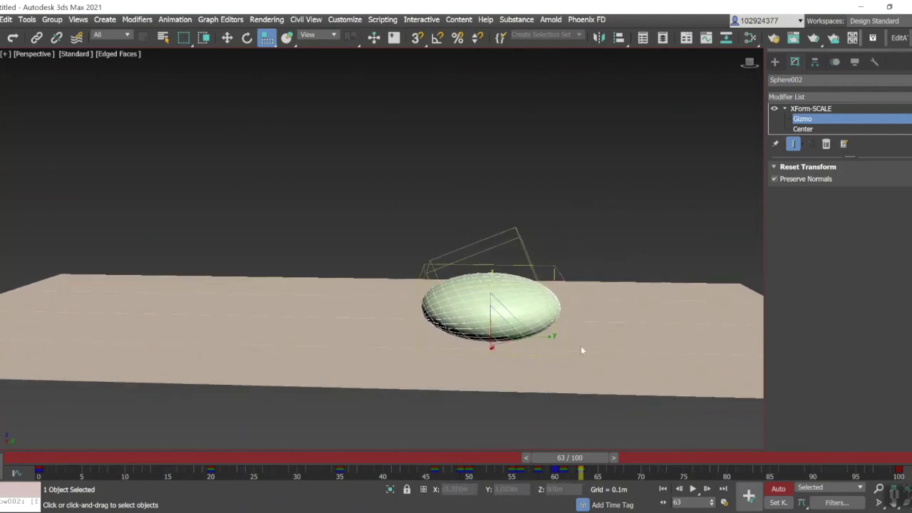
# At frame 66, stretch the XForm-SCALE gizmo along Z back to a nearly round shape and replay the animation
pyautogui.moveTo(579, 458); pyautogui.dragTo(610, 459)
pyautogui.press('q')
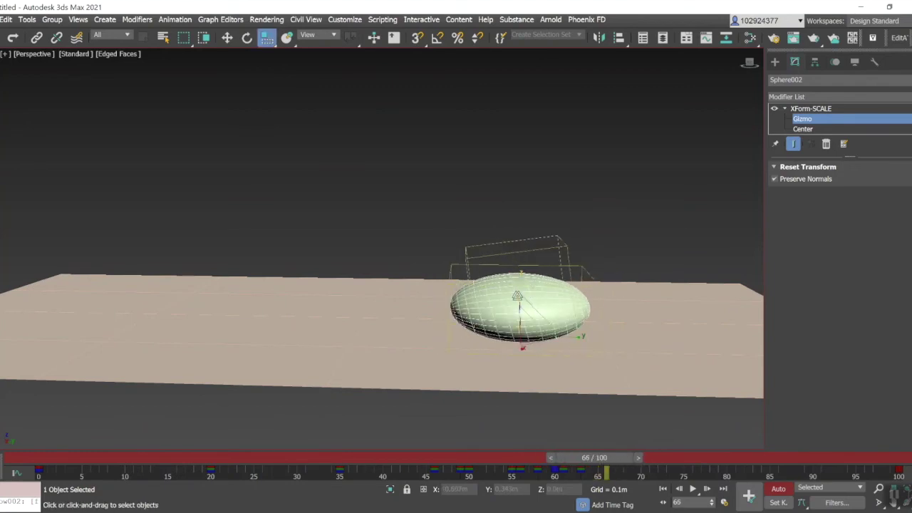
pyautogui.moveTo(518, 293); pyautogui.dragTo(518, 288)
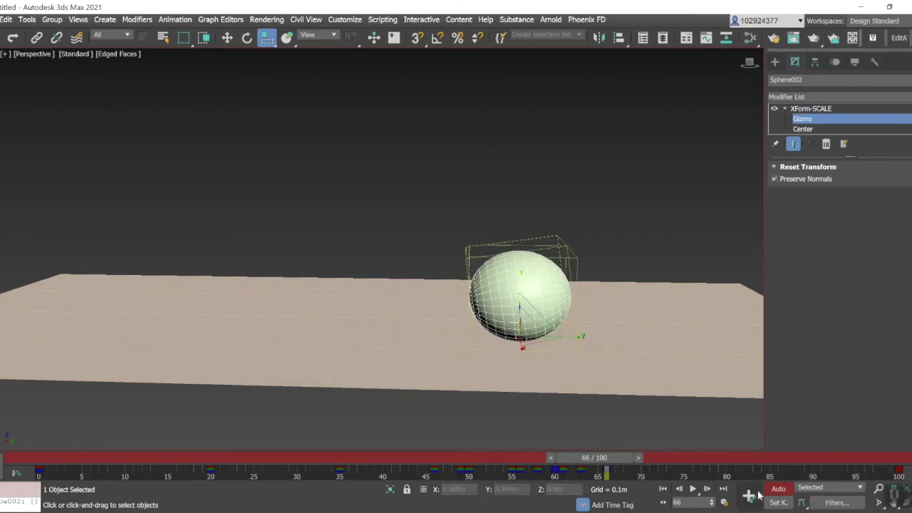
pyautogui.click(692, 488)
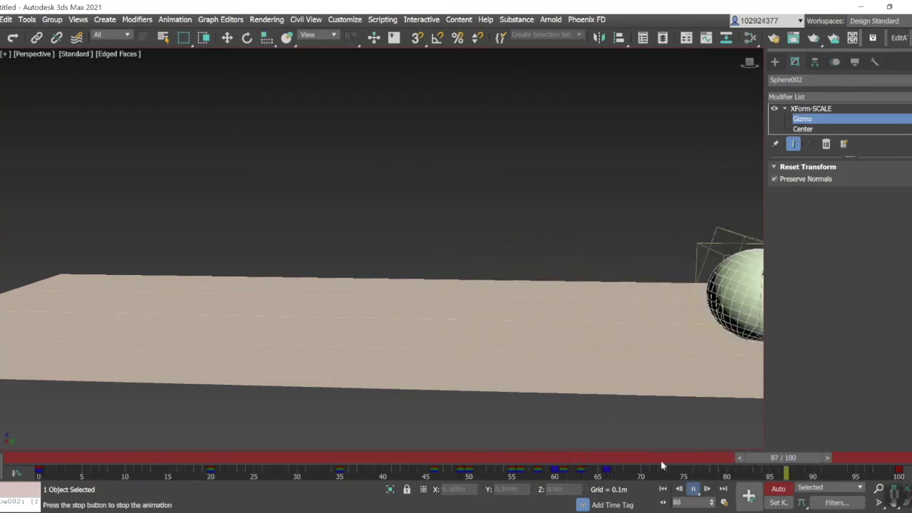
pyautogui.scroll(-5, 421, 280)
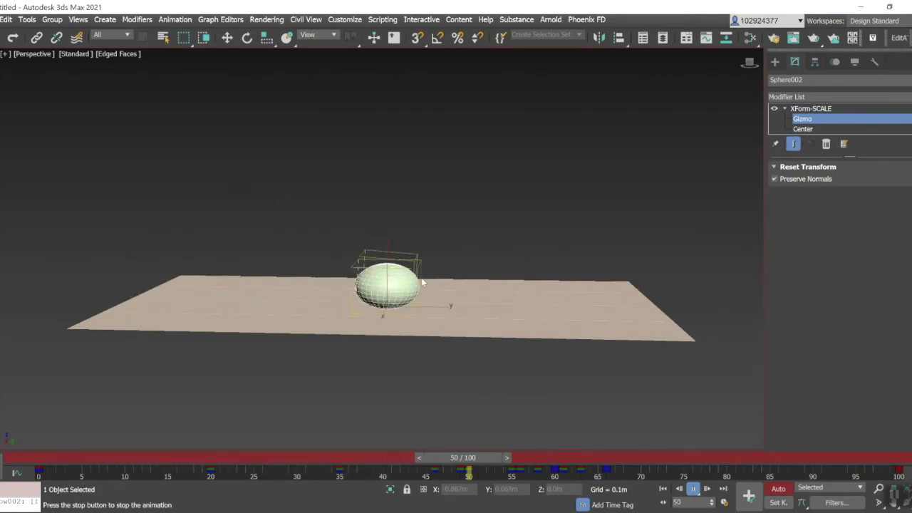
pyautogui.moveTo(373, 344); pyautogui.dragTo(397, 364, button='middle')
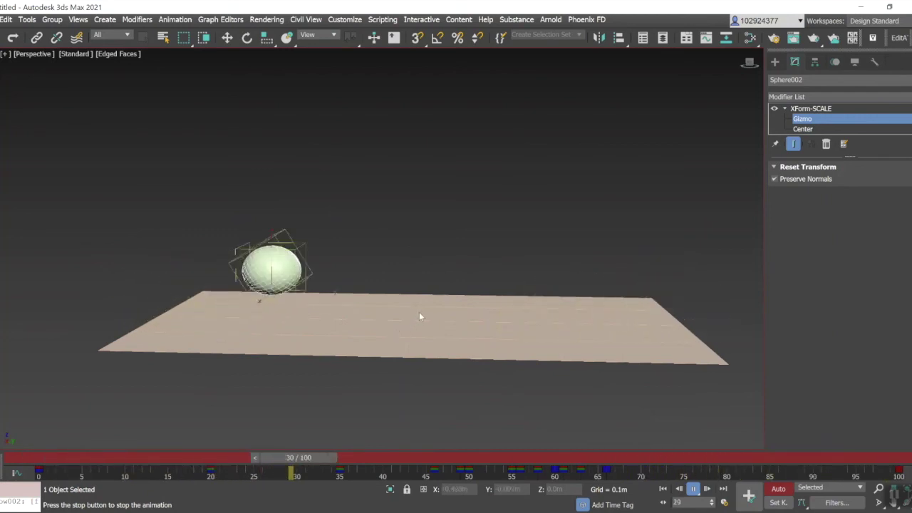
pyautogui.click(693, 489)
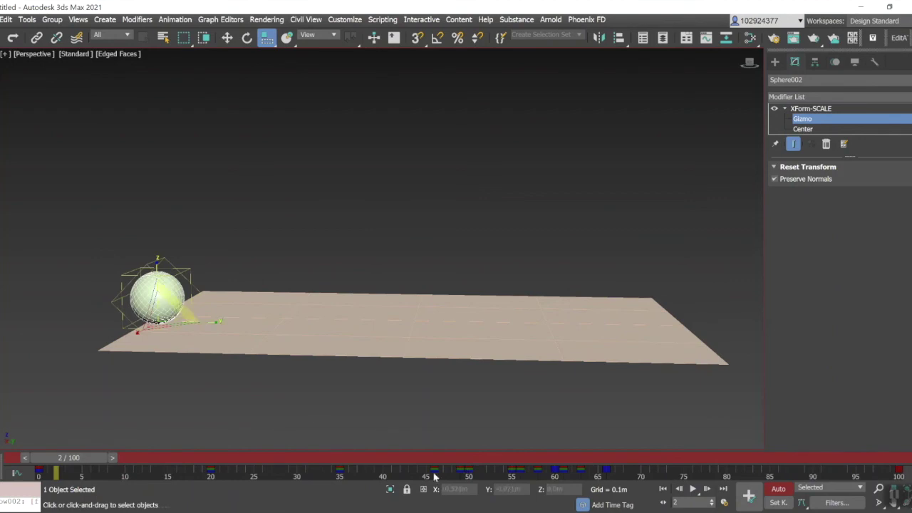
# Return to frame 49, squash the XForm-SCALE gizmo further along Z, and play the animation from frame 19
pyautogui.moveTo(64, 460); pyautogui.dragTo(460, 484)
pyautogui.press('r')
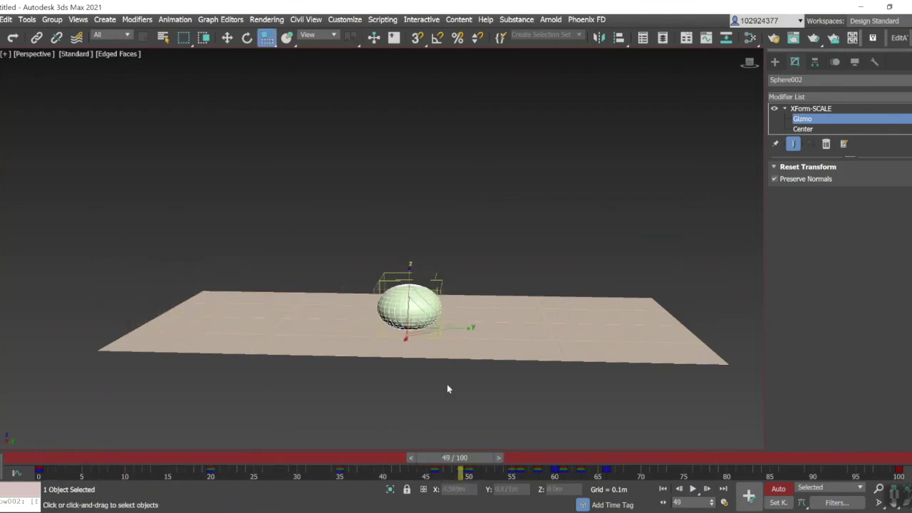
pyautogui.scroll(2, 395, 298)
pyautogui.moveTo(419, 303); pyautogui.dragTo(416, 284)
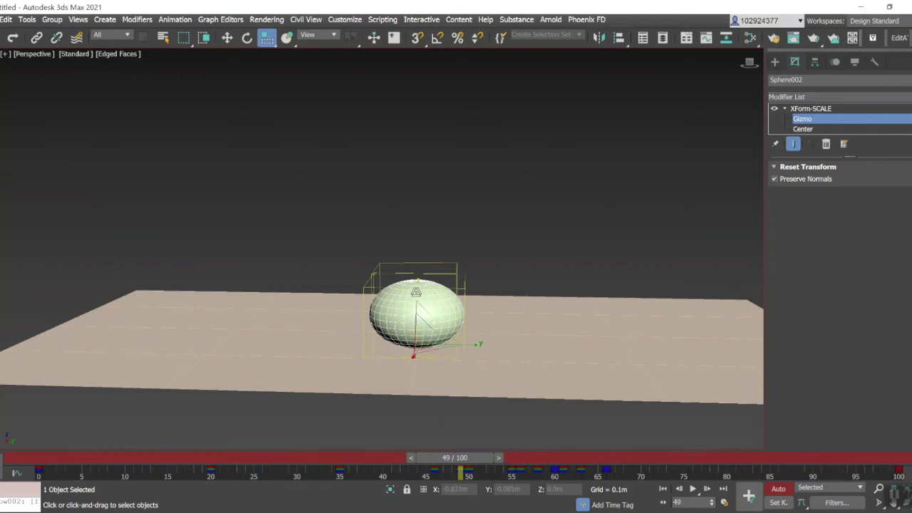
pyautogui.moveTo(416, 292); pyautogui.dragTo(415, 294)
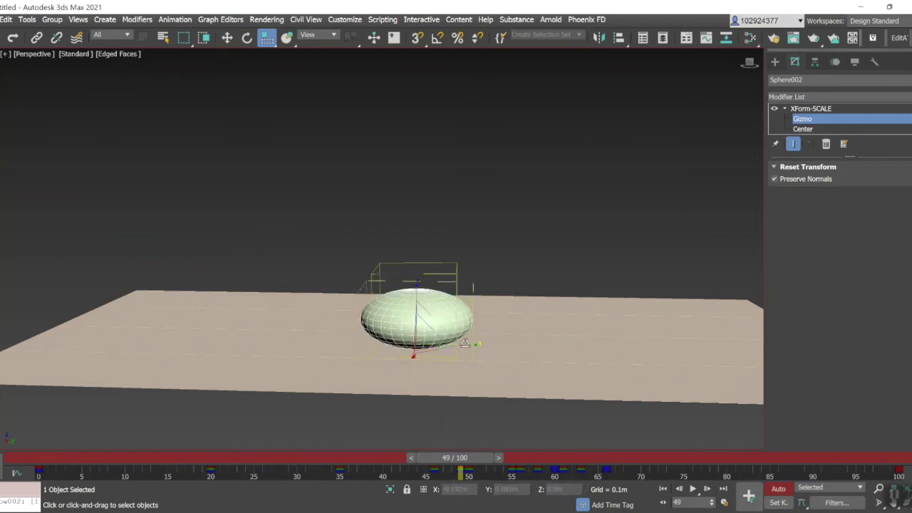
pyautogui.moveTo(466, 461); pyautogui.dragTo(208, 458)
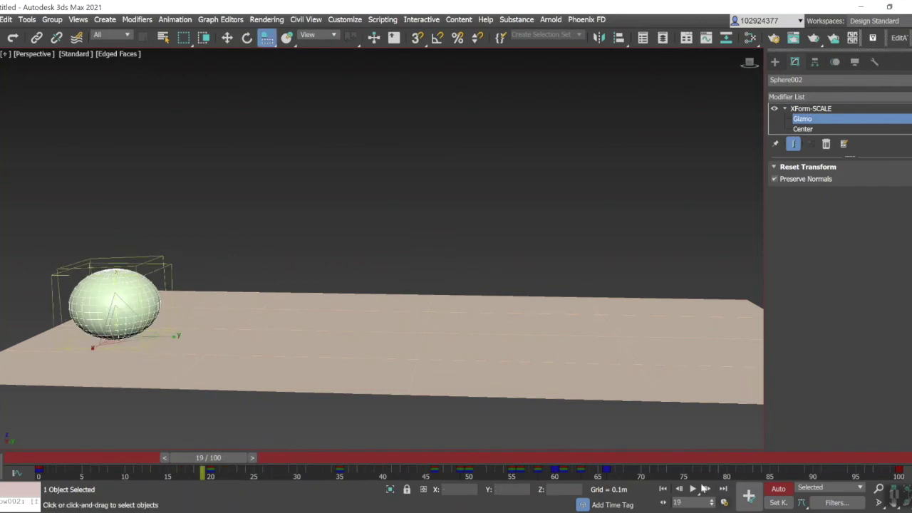
pyautogui.click(695, 489)
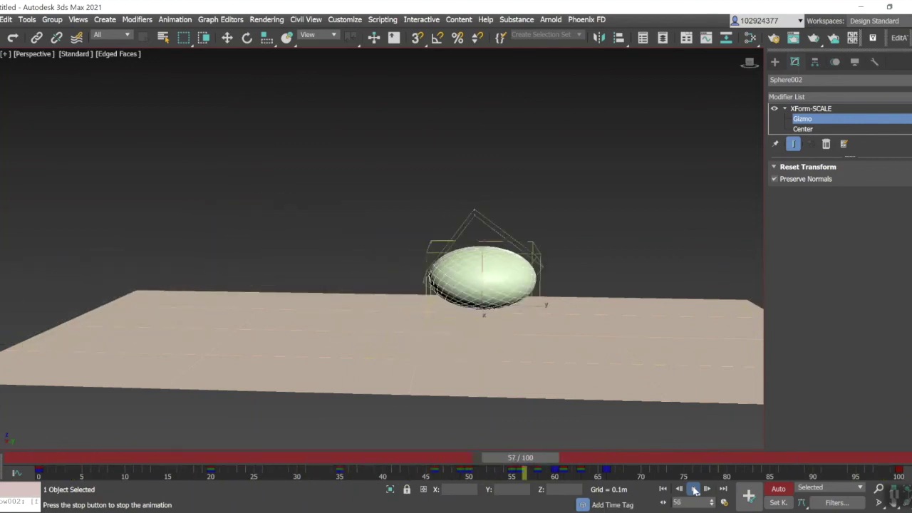
pyautogui.click(694, 490)
# At frame 53, stretch the XForm-SCALE gizmo along Z until the sphere is slightly taller than wide, and replay the animation
pyautogui.moveTo(743, 458); pyautogui.dragTo(483, 459)
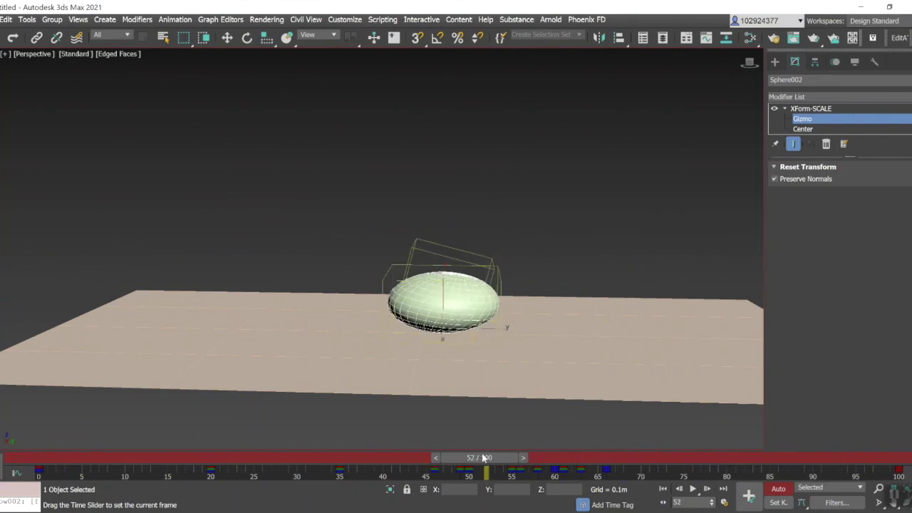
pyautogui.press('r')
pyautogui.moveTo(484, 460)
pyautogui.mouseDown()
pyautogui.moveTo(462, 460)
pyautogui.moveTo(500, 459)
pyautogui.mouseUp()
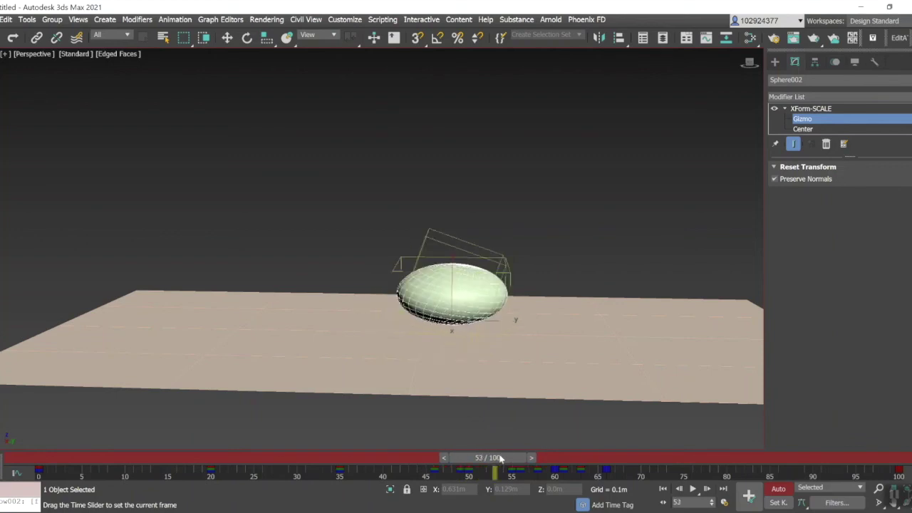
pyautogui.press('r')
pyautogui.moveTo(451, 287); pyautogui.dragTo(457, 276)
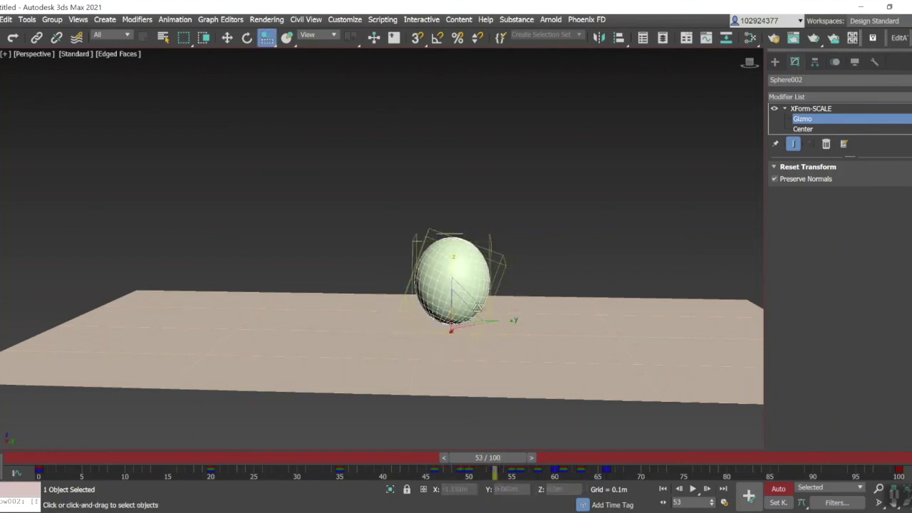
pyautogui.click(692, 489)
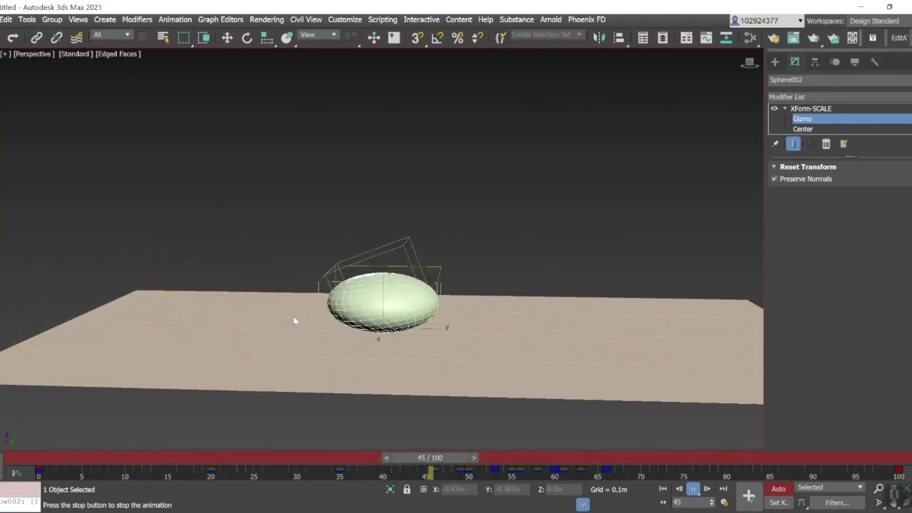
pyautogui.scroll(-3, 288, 295)
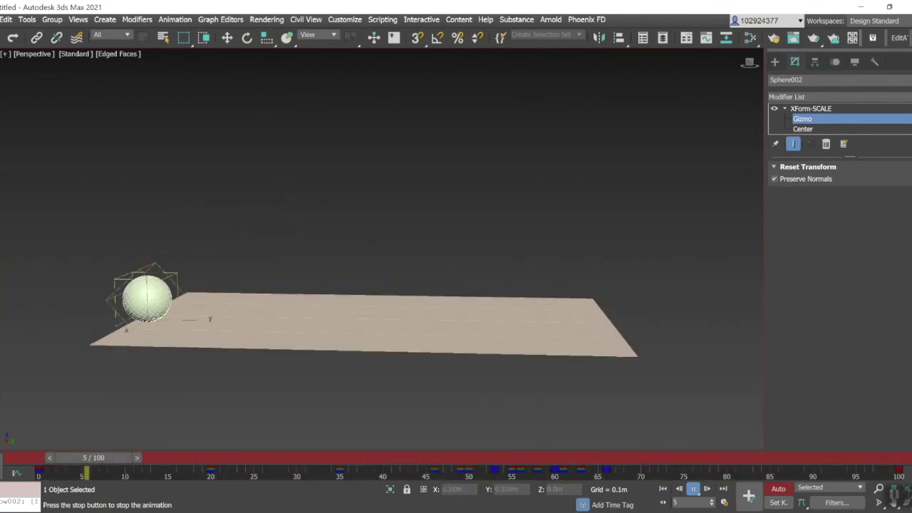
pyautogui.click(693, 489)
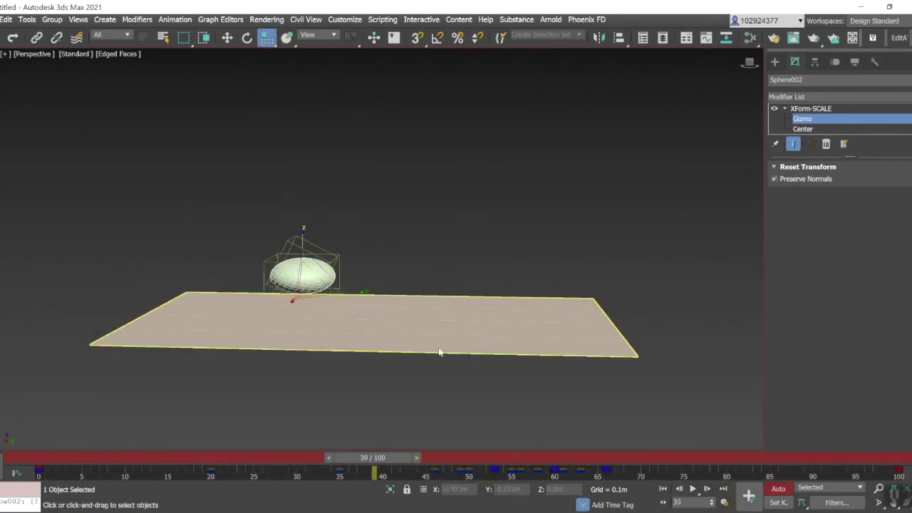
# Go back to frame 0, leave gizmo editing of the XForm-SCALE modifier, and deselect the sphere
pyautogui.click(749, 63)
pyautogui.moveTo(482, 254); pyautogui.dragTo(521, 264, button='middle')
pyautogui.moveTo(366, 460); pyautogui.dragTo(46, 458)
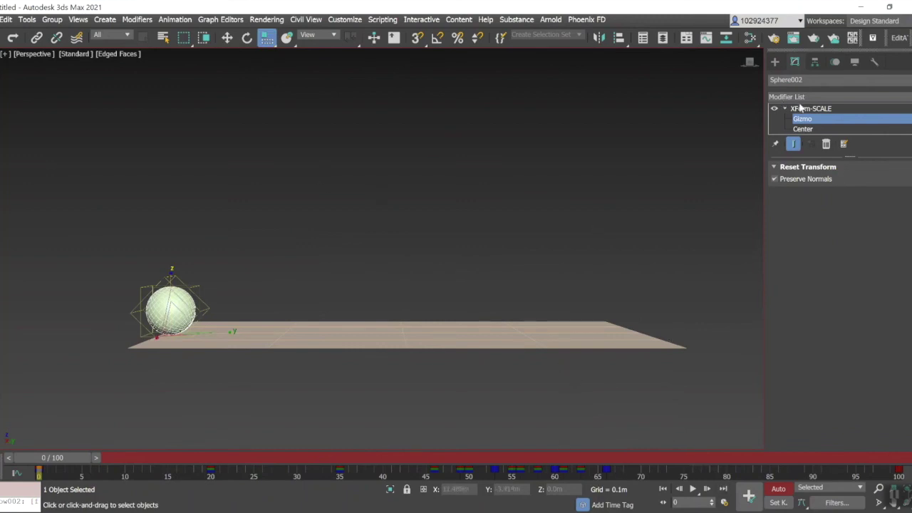
pyautogui.click(799, 108)
pyautogui.click(429, 226)
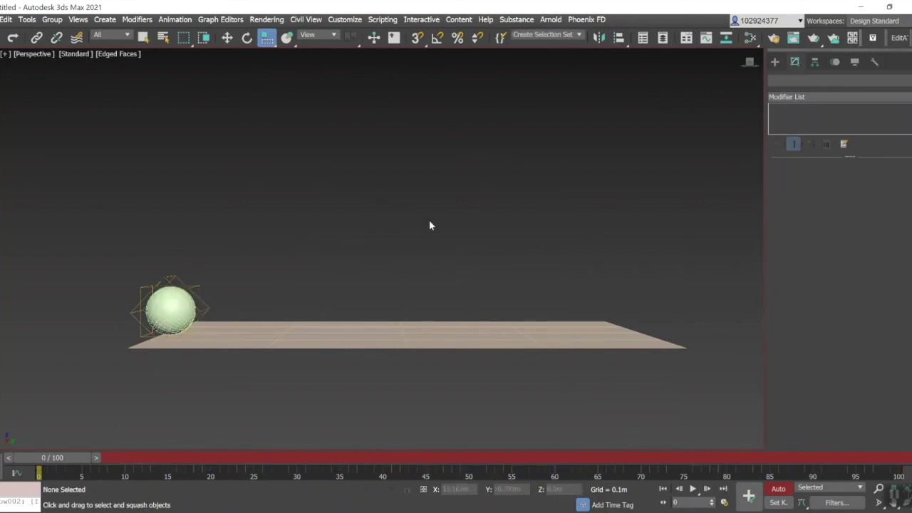
# Switch from scaling to the Select Object tool and turn off Auto Key recording
pyautogui.click(142, 37)
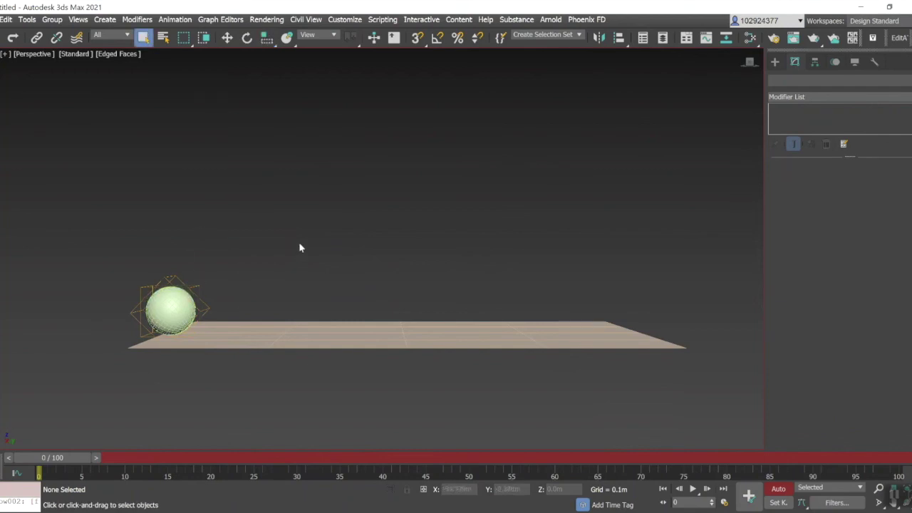
pyautogui.click(774, 491)
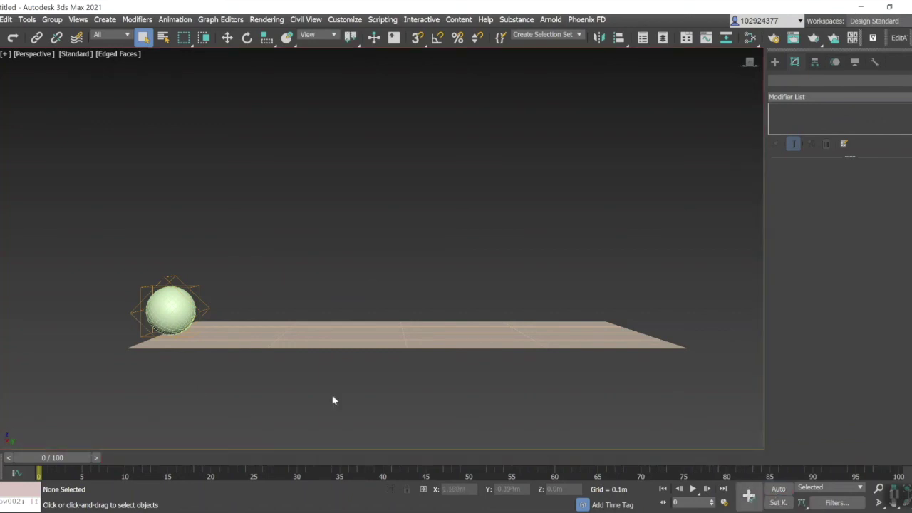
# Check the sphere's keyframes on the timeline, deselect it, and play the finished animation from frame 0 with Auto Key off
pyautogui.click(166, 309)
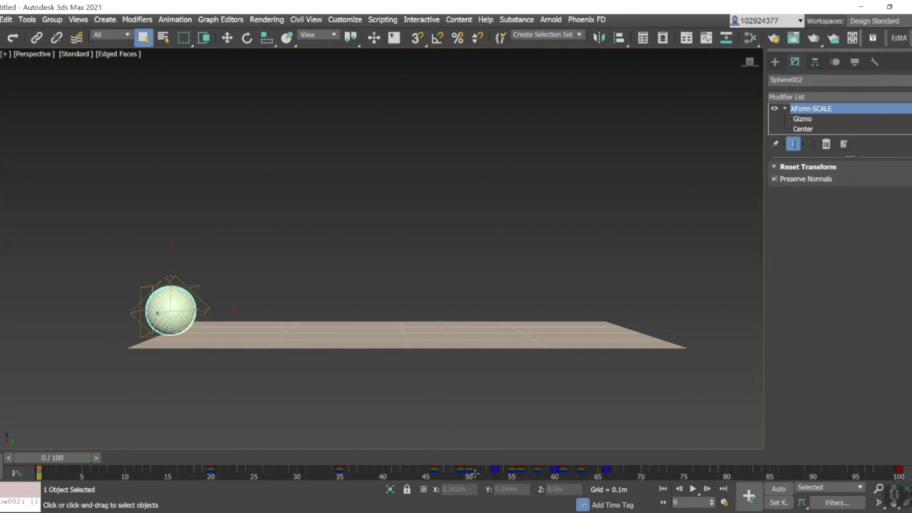
pyautogui.click(778, 490)
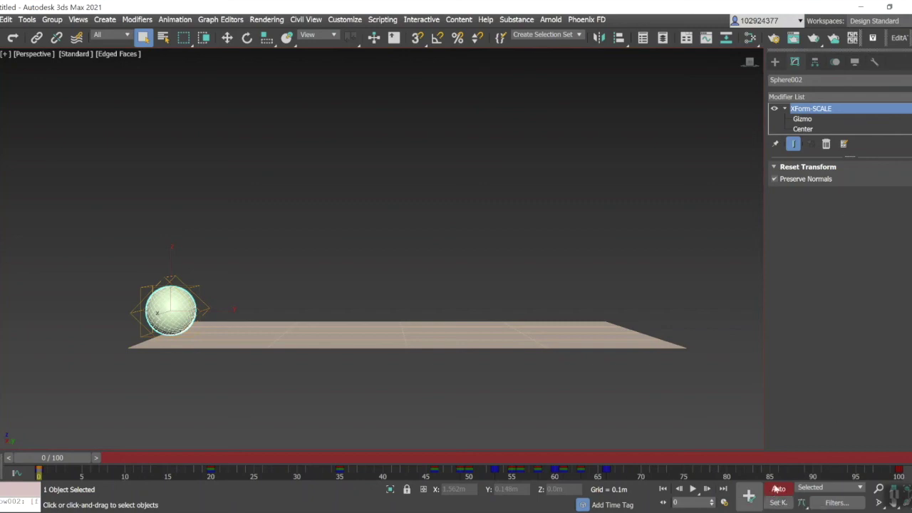
pyautogui.click(778, 489)
pyautogui.click(223, 169)
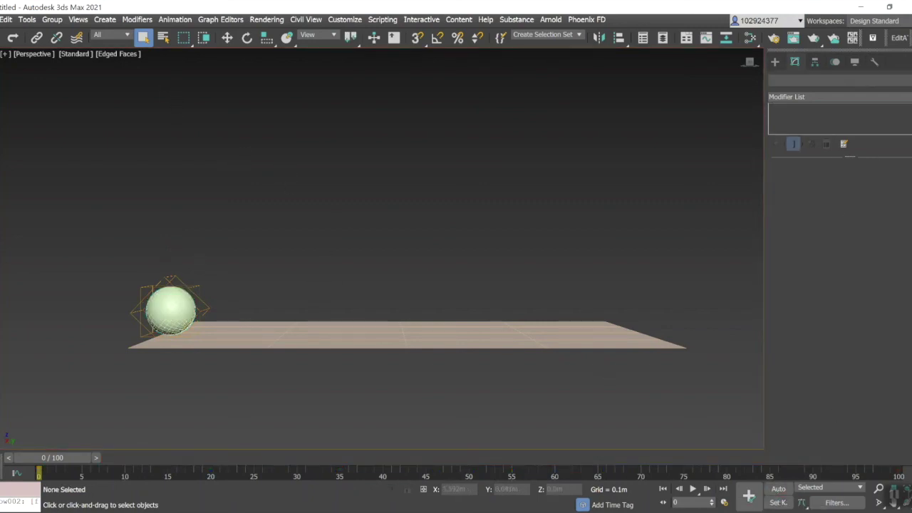
pyautogui.click(690, 489)
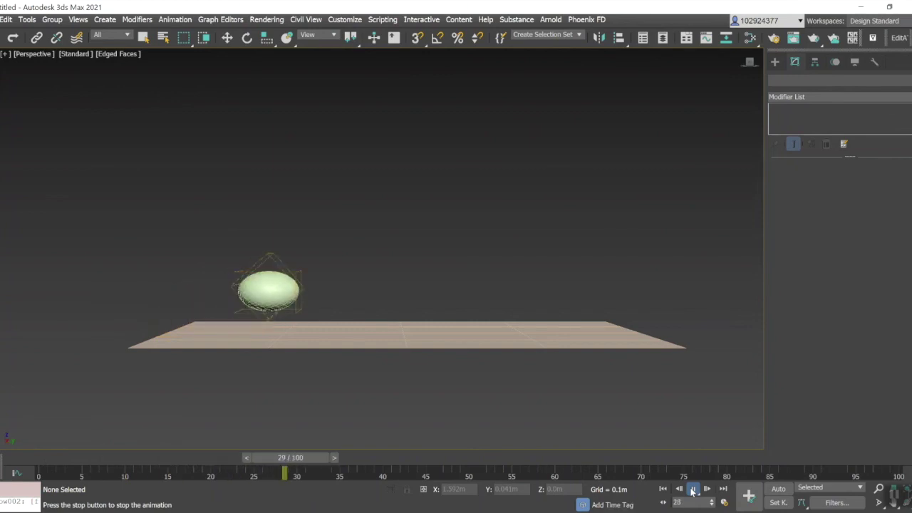